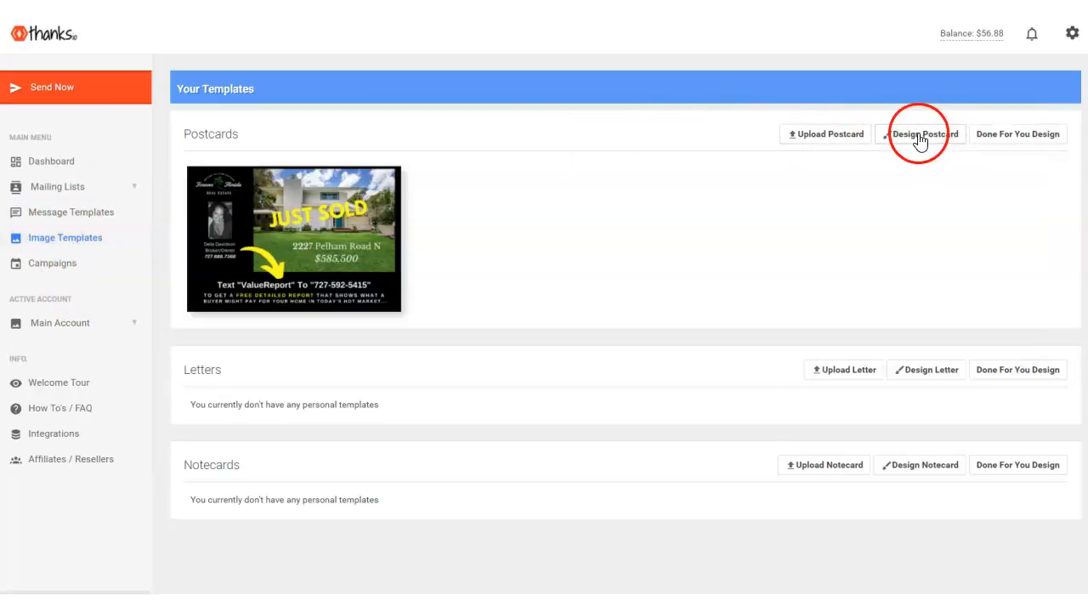
left_click(920, 136)
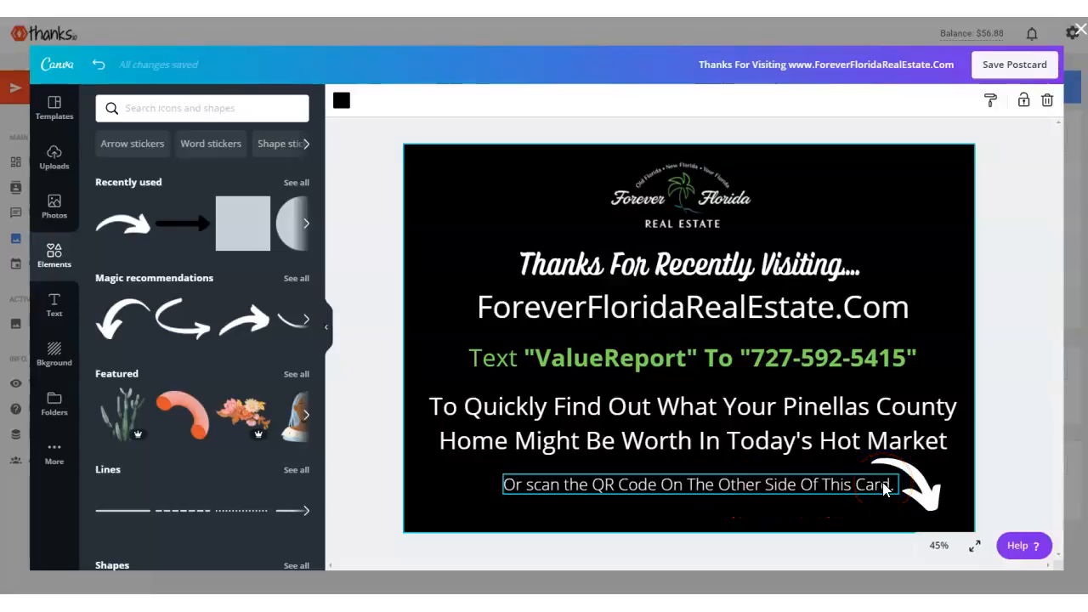
left_click(859, 494)
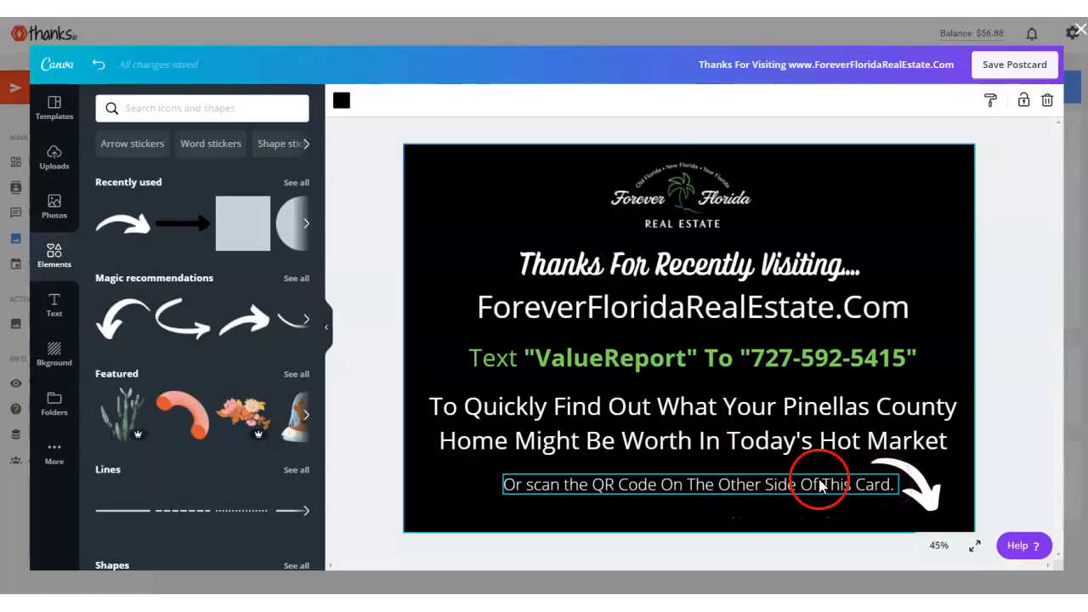
left_click(1018, 65)
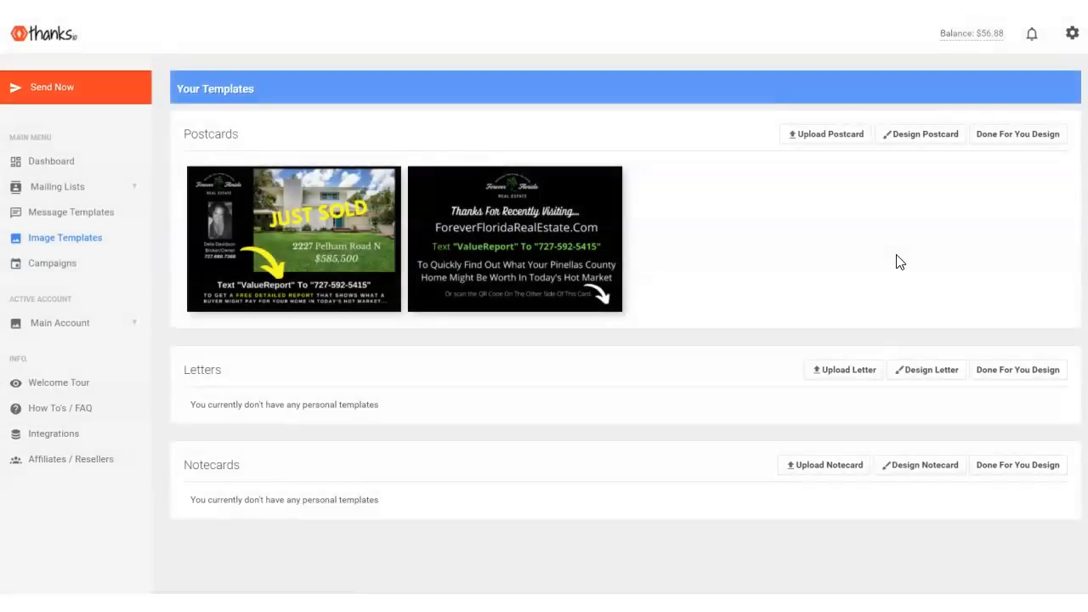
mouse_move(521, 216)
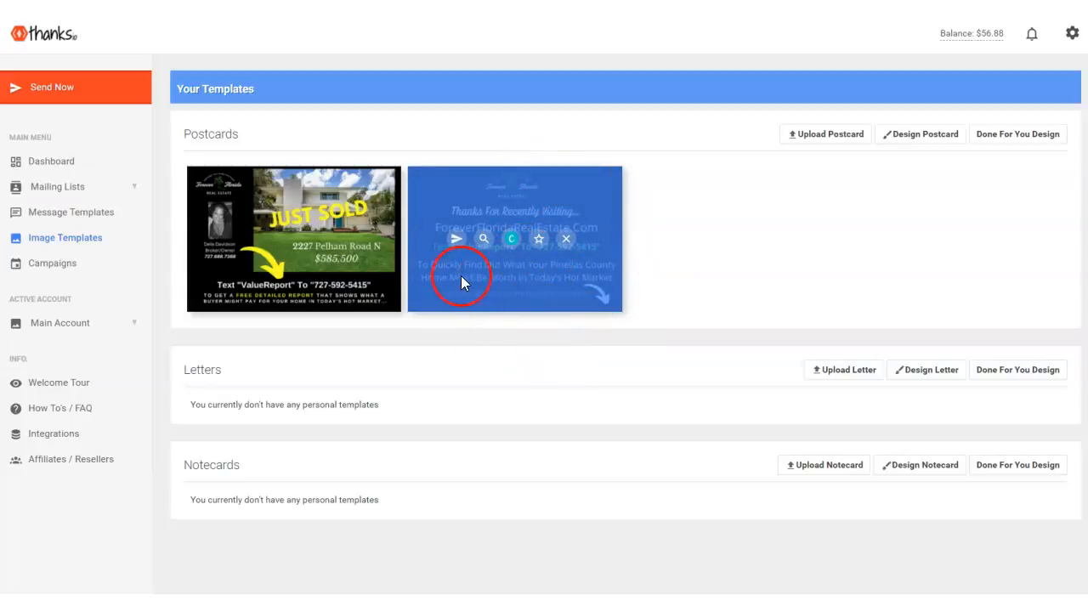
Create a retargeting mailing list named "Foreverfloridarealestate.com Visitors".
left_click(65, 190)
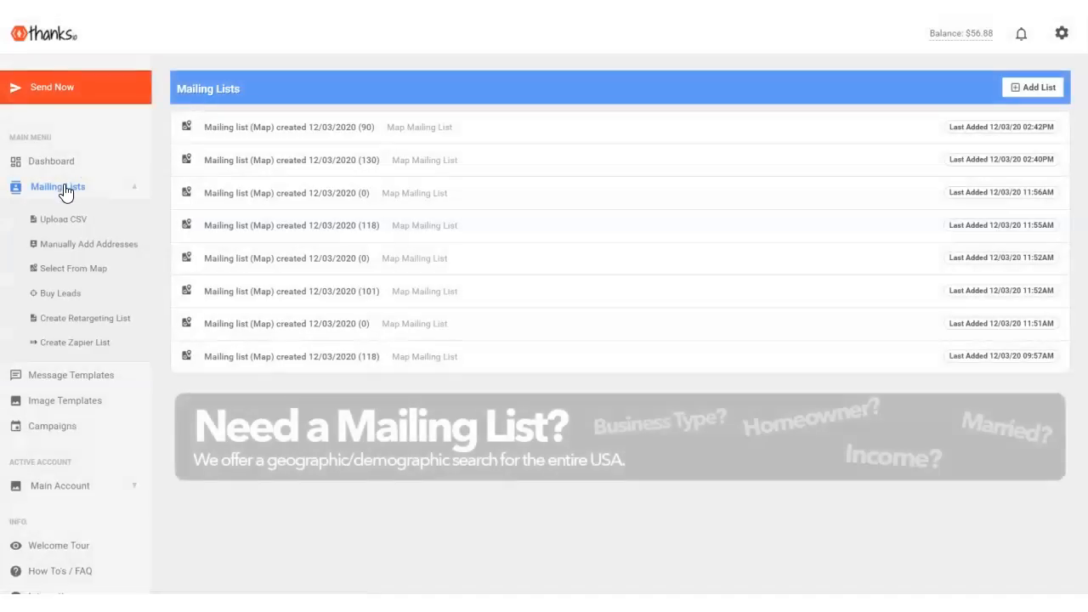
left_click(1038, 88)
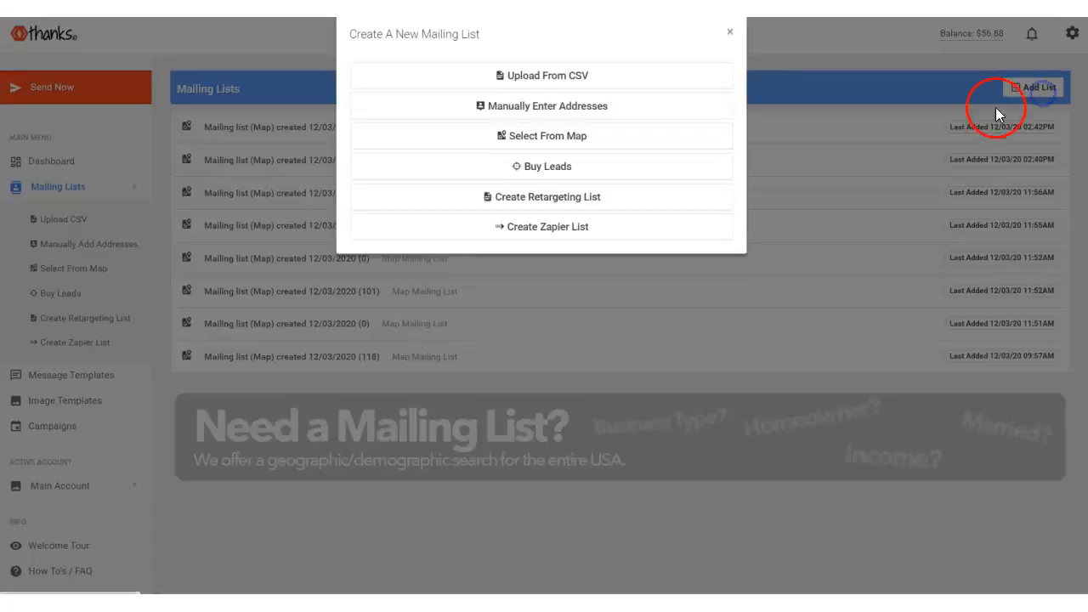
left_click(520, 214)
left_click(410, 136)
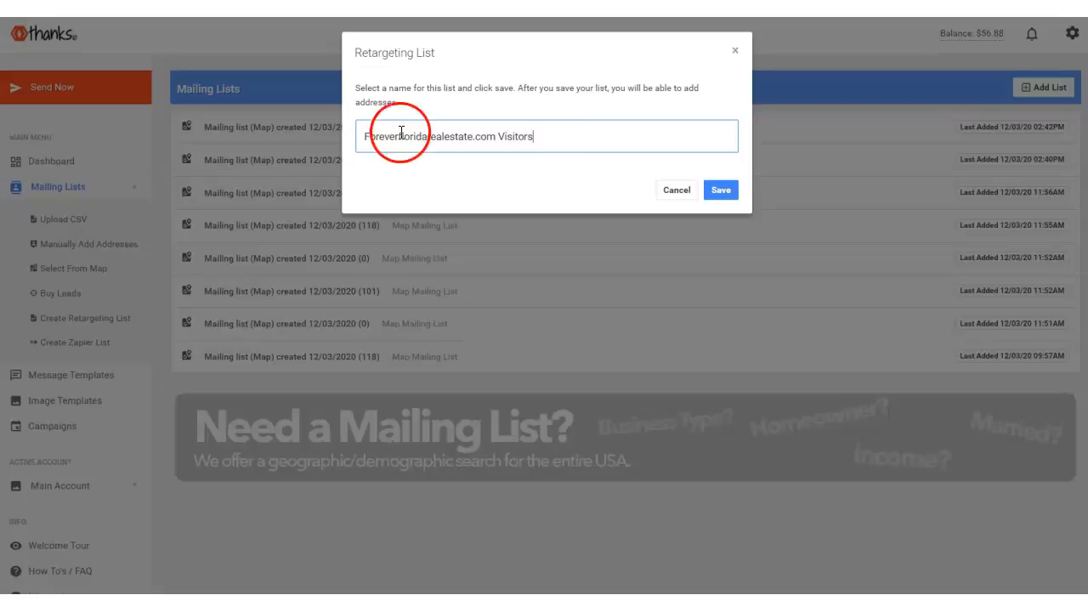
left_click(719, 190)
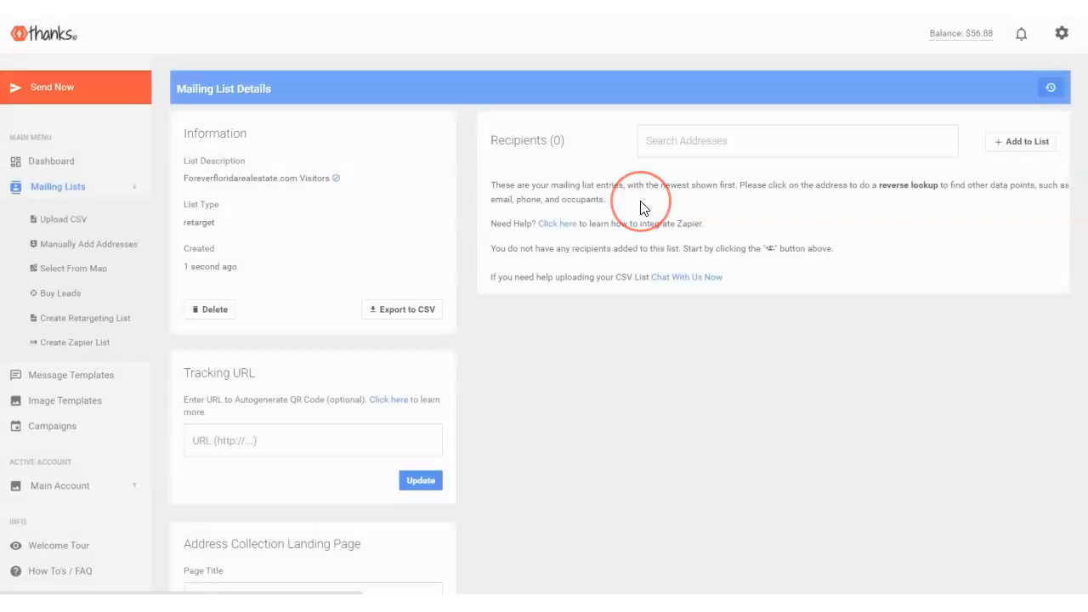
Enable address alerts in the list's Retargeting Code section and allow the push notifications.
scroll(677, 316, "down", 9)
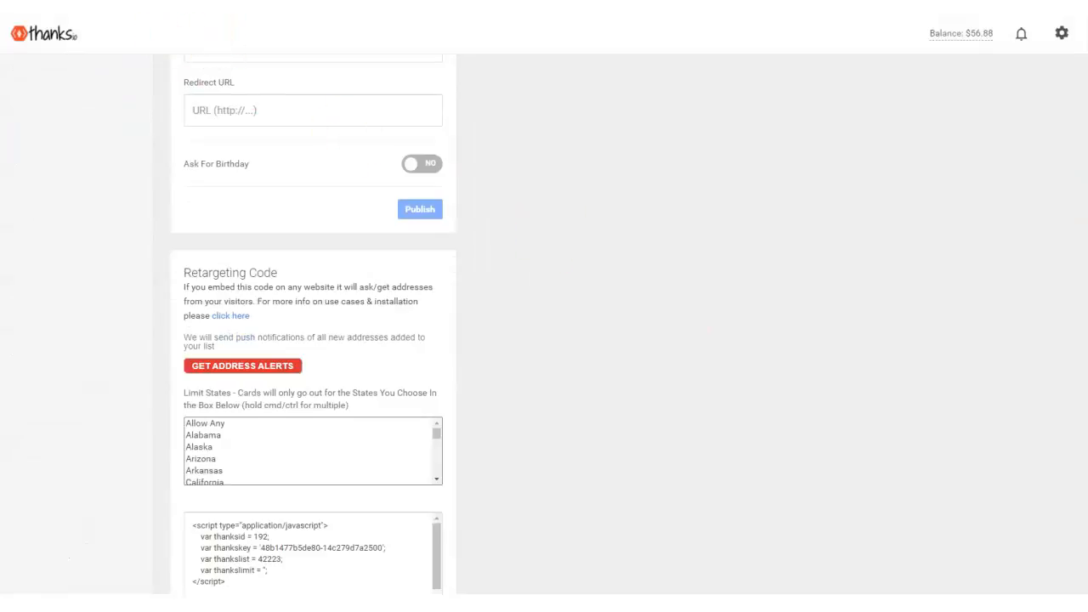
left_click_drag(178, 250, 179, 295)
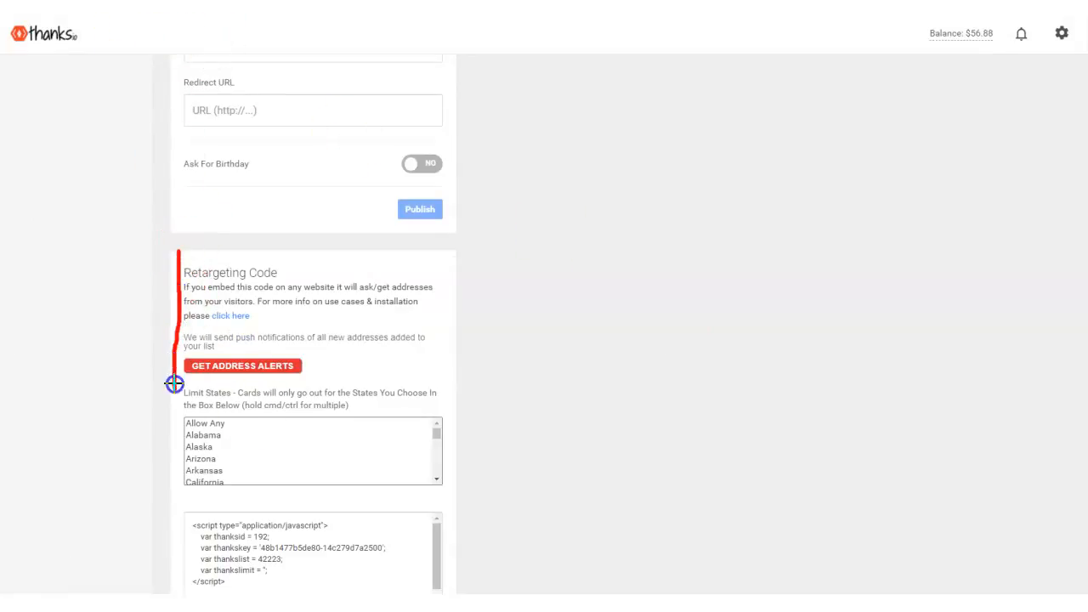
mouse_move(179, 506)
left_mouse_down()
mouse_move(400, 518)
mouse_move(475, 247)
mouse_move(234, 244)
left_mouse_up()
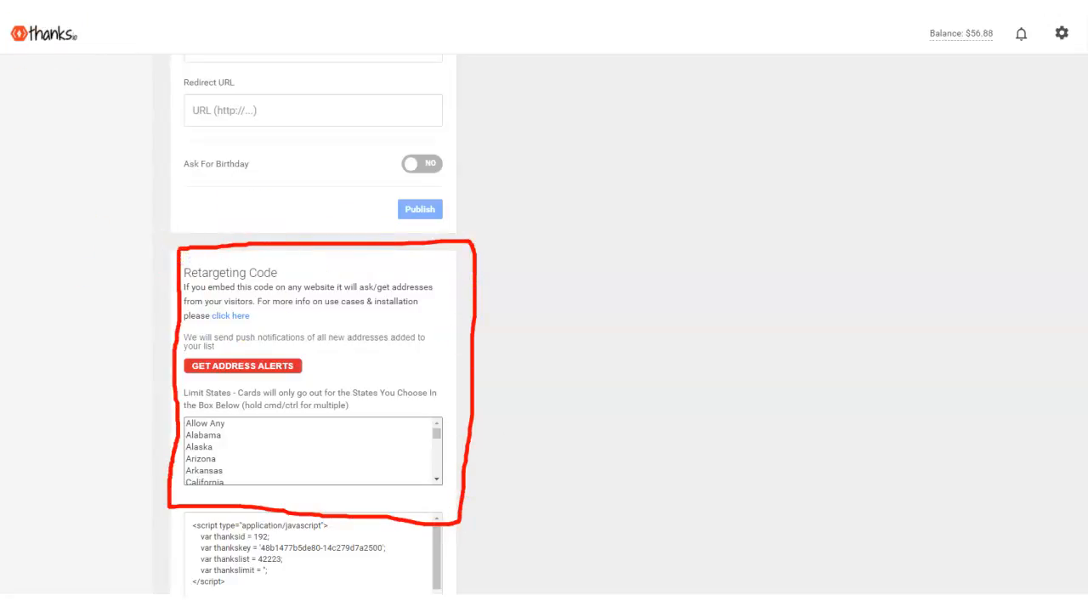
key("Escape")
scroll(340, 379, "down", 1)
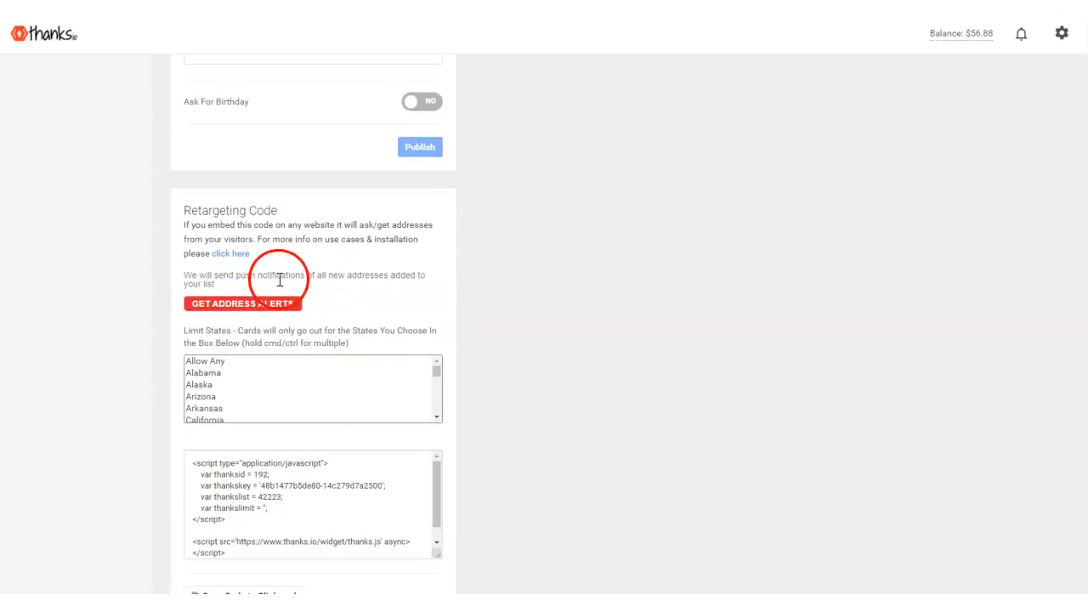
scroll(318, 319, "down", 1)
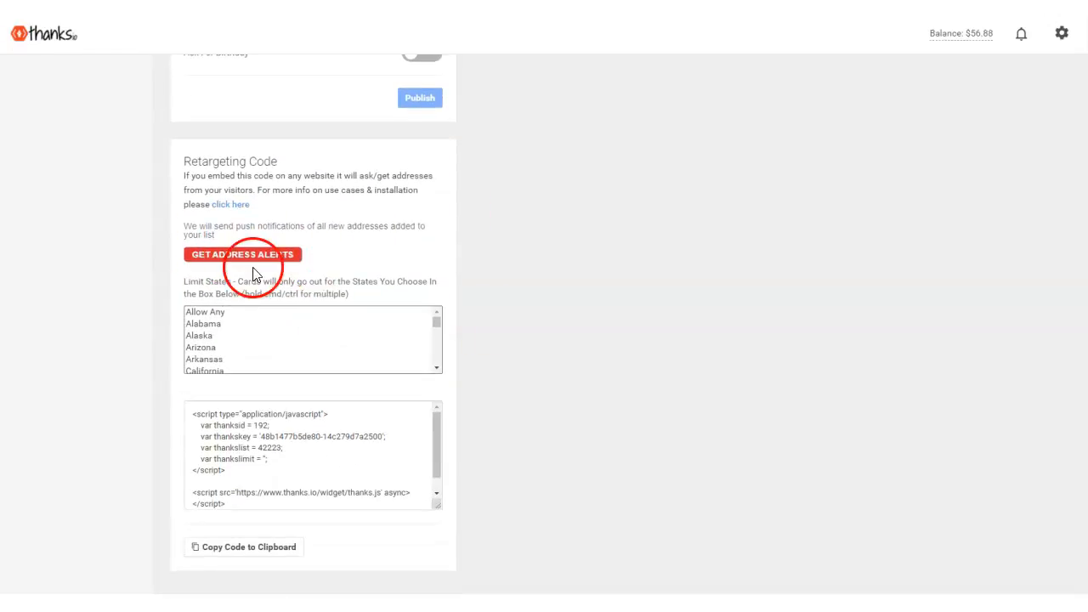
left_click(249, 259)
left_click(188, 49)
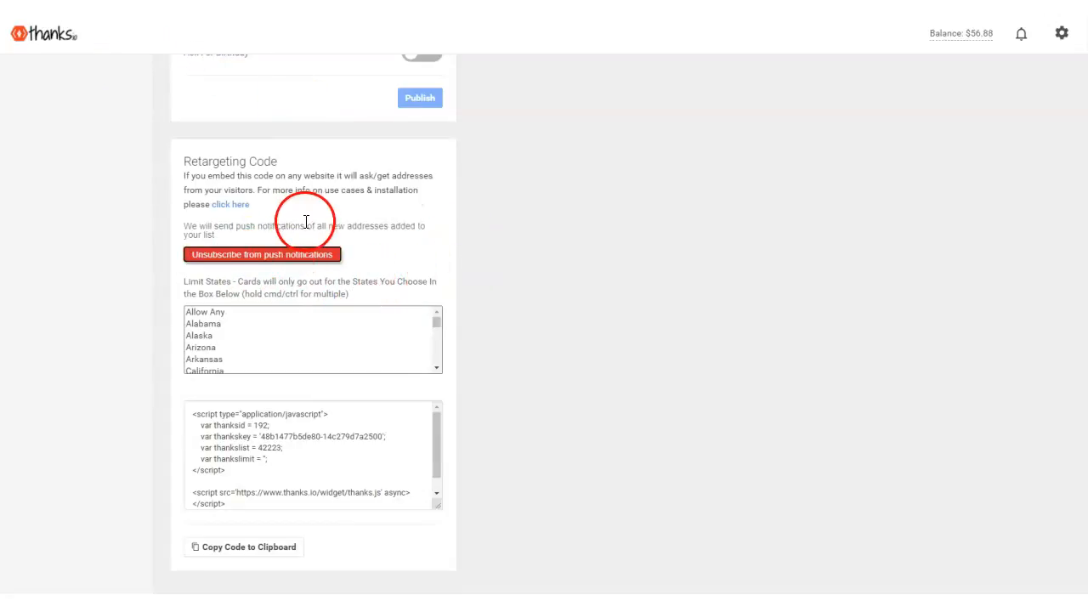
Copy the complete retargeting script from the visitor list's Retargeting Code section.
left_click(195, 414)
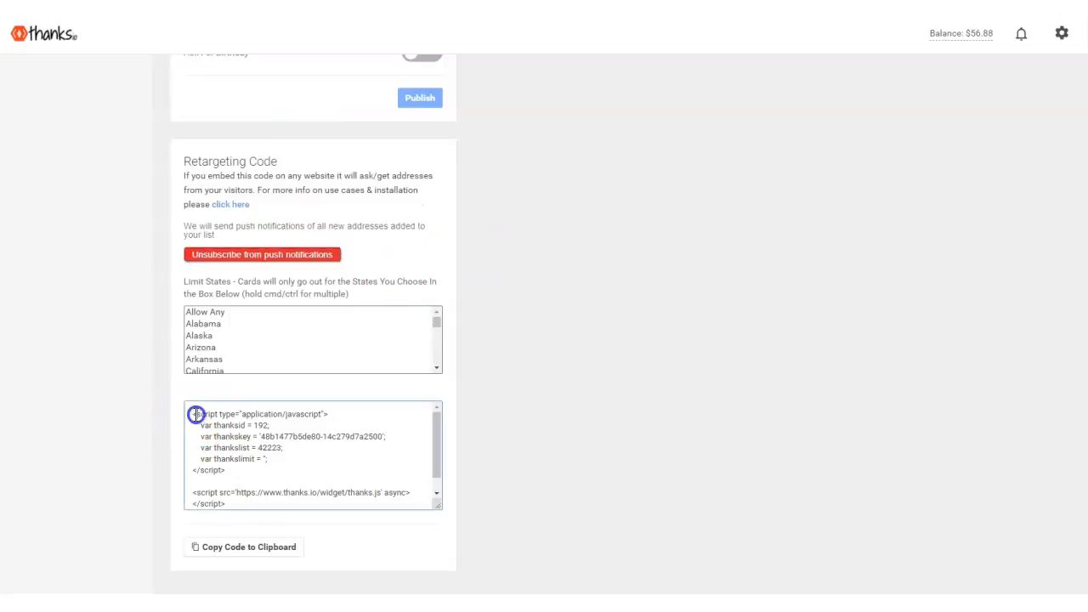
left_click_drag(194, 415, 268, 516)
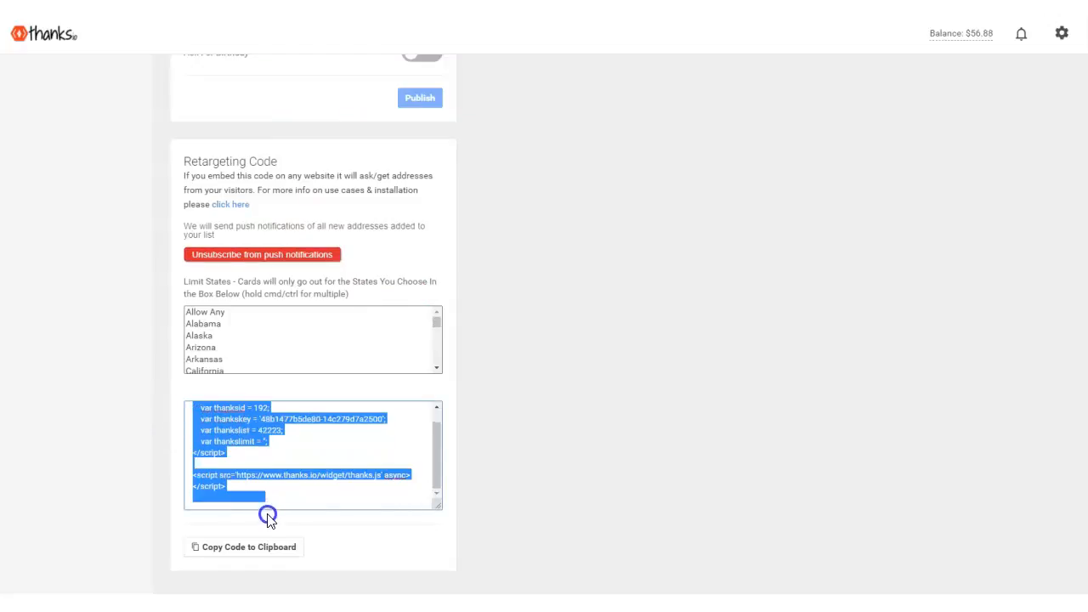
right_click(244, 459)
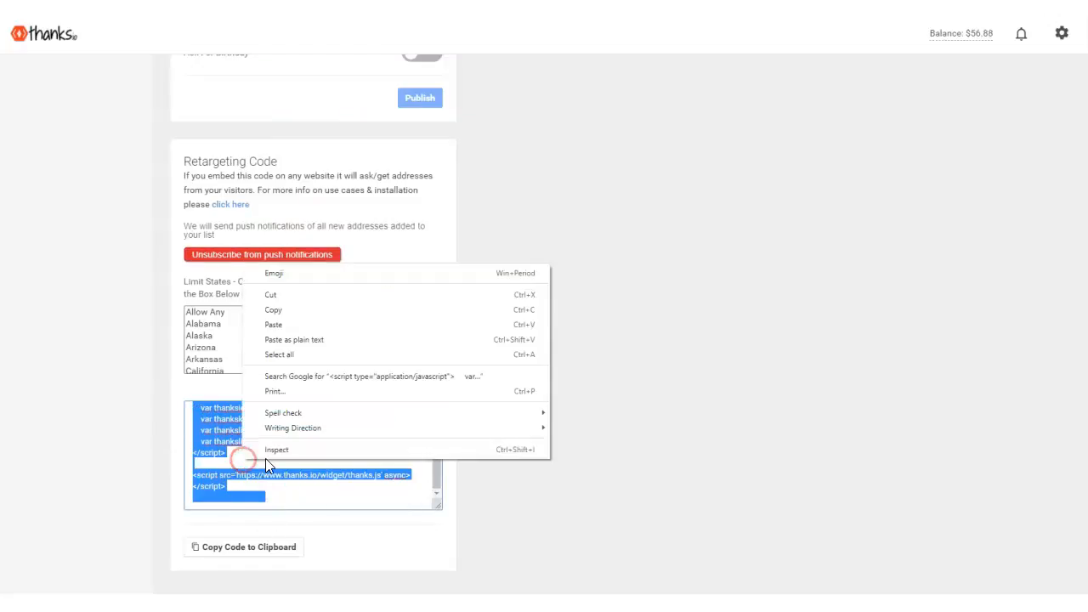
left_click(275, 311)
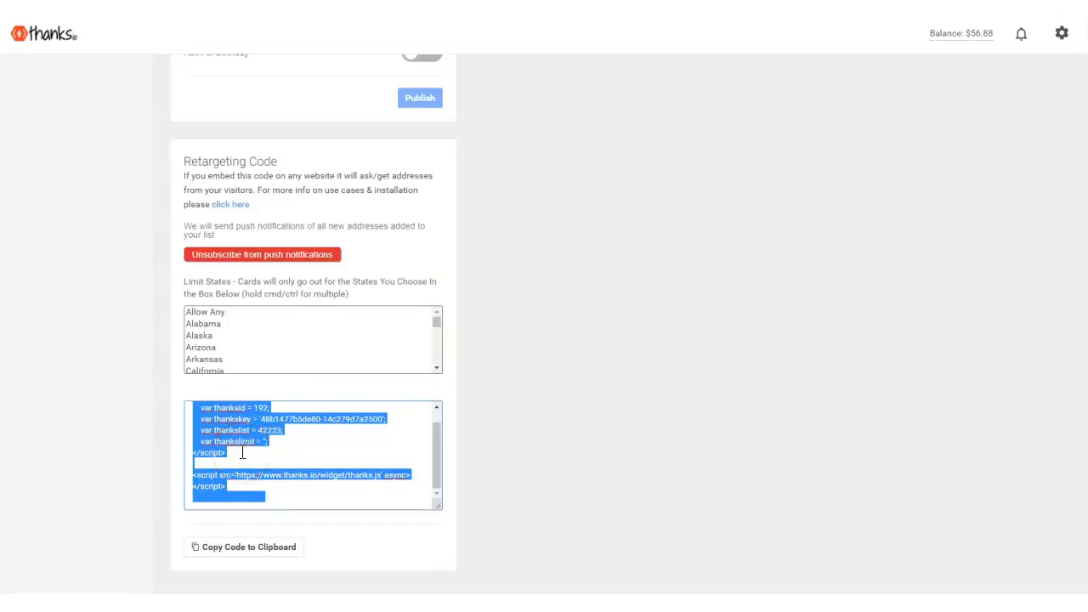
left_click(225, 428)
left_click_drag(198, 484, 182, 371)
right_click(230, 420)
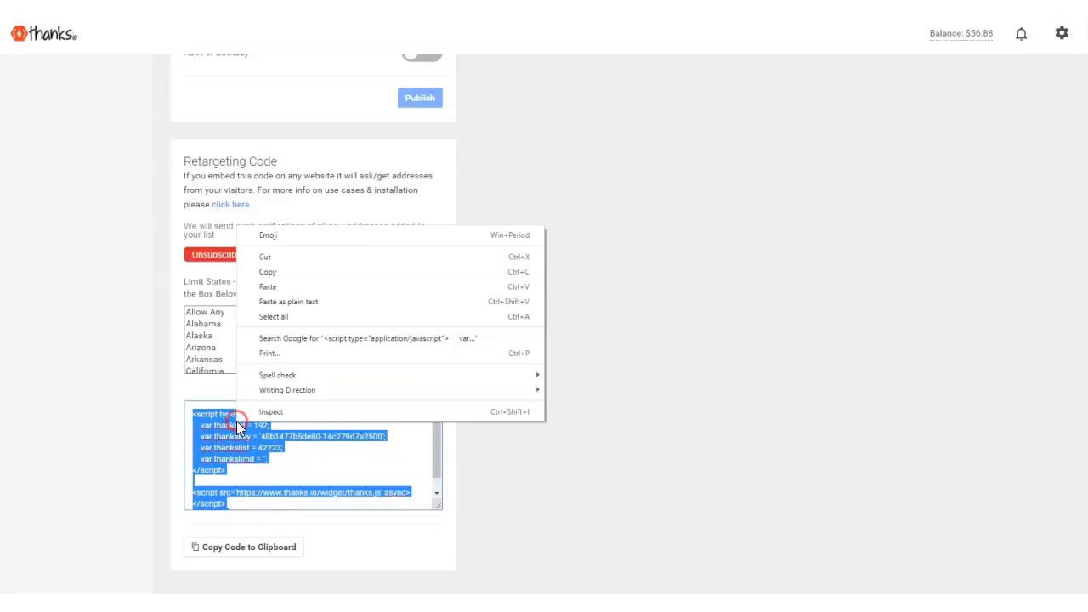
left_click(265, 271)
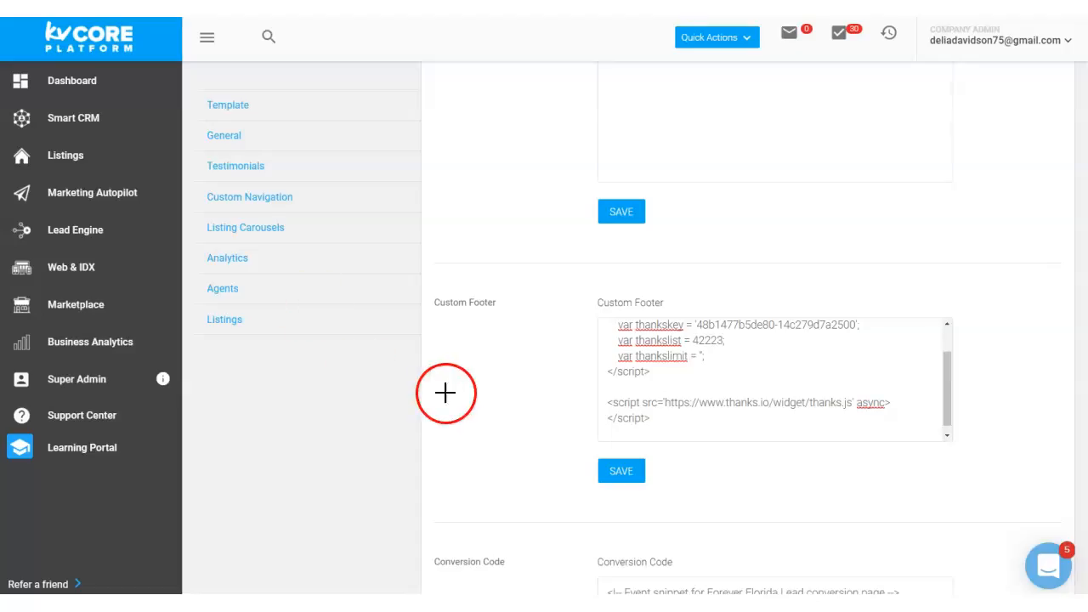
Switch to kvCORE, save the retargeting script in the website's Custom Footer, and allow location access on the Forever Florida site.
mouse_move(509, 277)
left_mouse_down()
mouse_move(513, 389)
mouse_move(960, 551)
mouse_move(583, 323)
mouse_move(519, 321)
left_mouse_up()
left_click(627, 470)
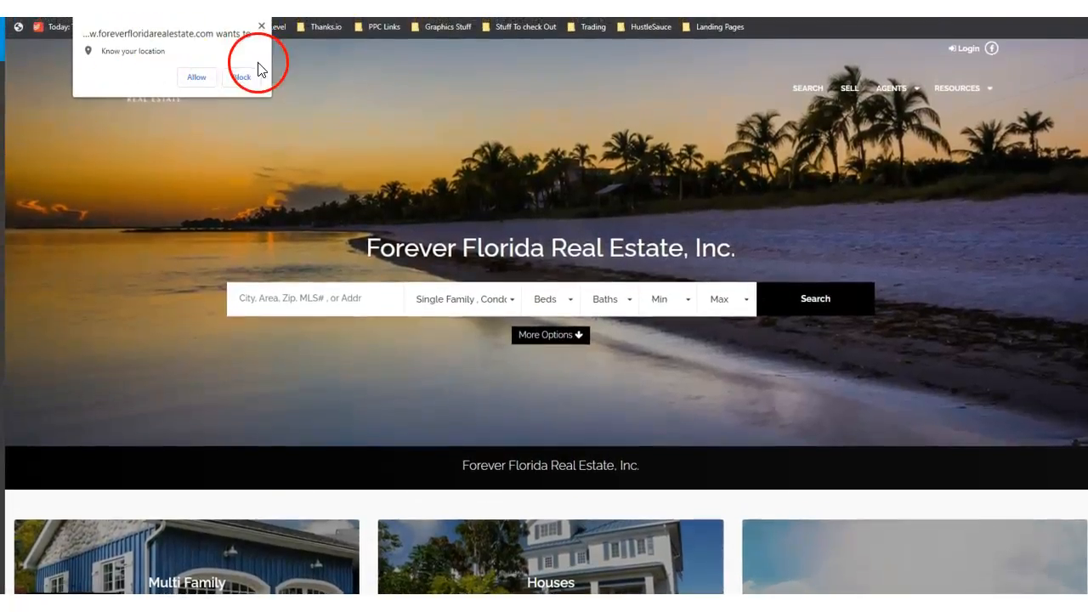
left_click(193, 78)
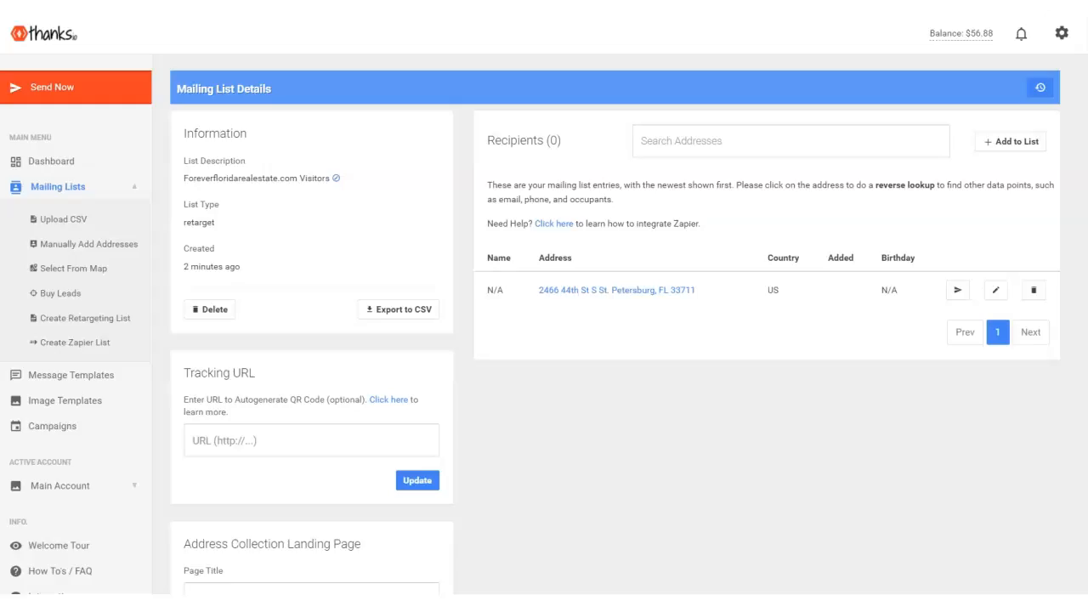
Examine the recipients table on the details page of the website visitors mailing list.
left_click(233, 126)
left_click(501, 301)
left_click_drag(473, 230, 499, 327)
left_click(633, 324)
left_click_drag(633, 325, 1030, 332)
left_click_drag(1052, 271, 460, 240)
key("Escape")
left_click(200, 380)
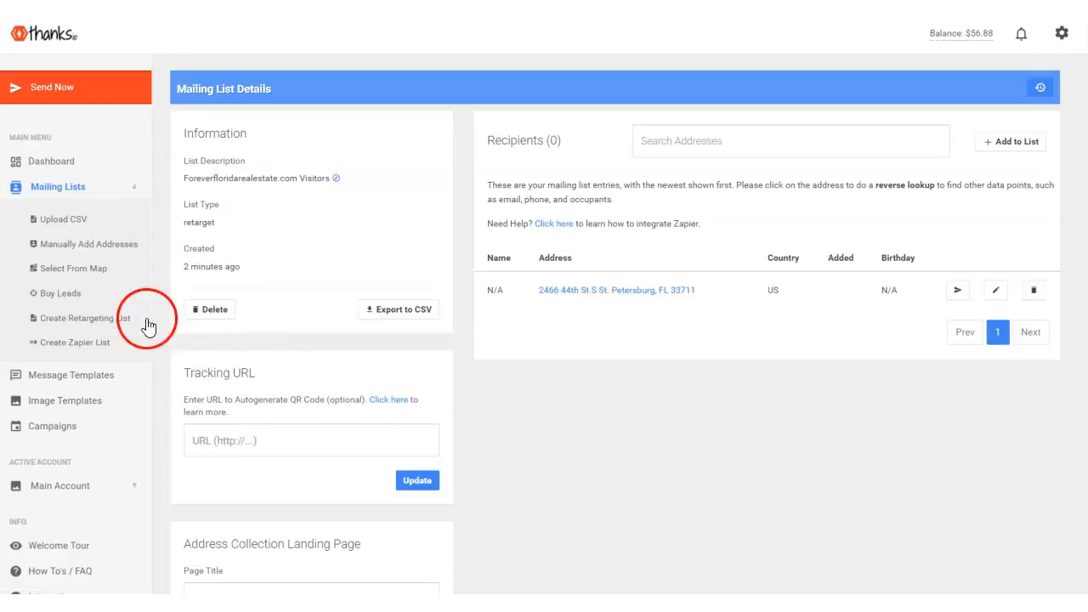
Examine the mailing list's Tracking URL section and the thank-you postcard among the image templates.
key("ctrl+2")
mouse_move(171, 343)
left_mouse_down()
mouse_move(160, 469)
mouse_move(413, 498)
mouse_move(447, 376)
mouse_move(211, 357)
left_mouse_up()
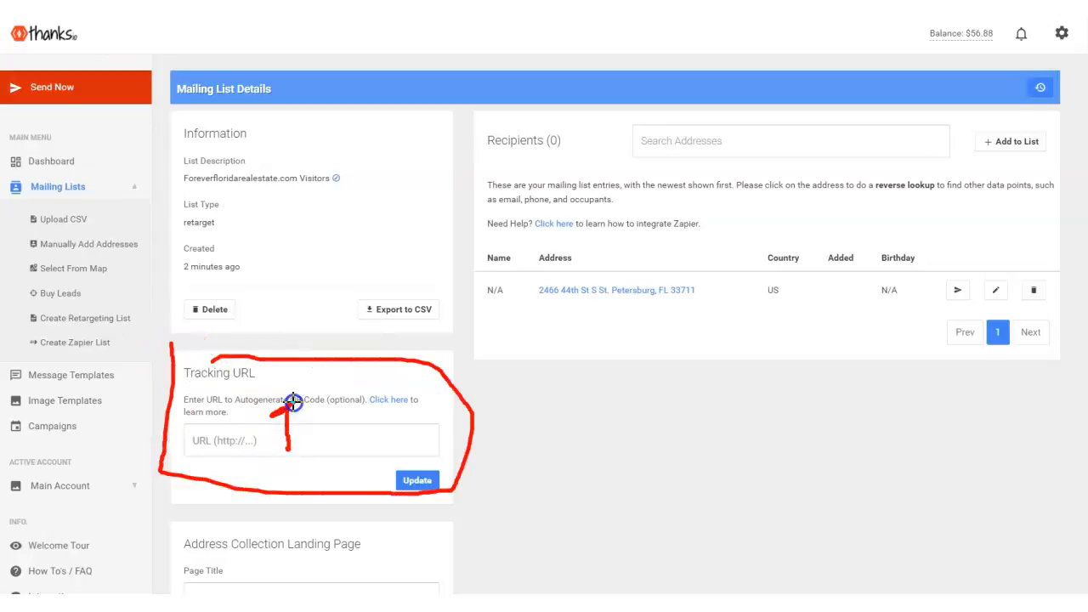
key("Escape")
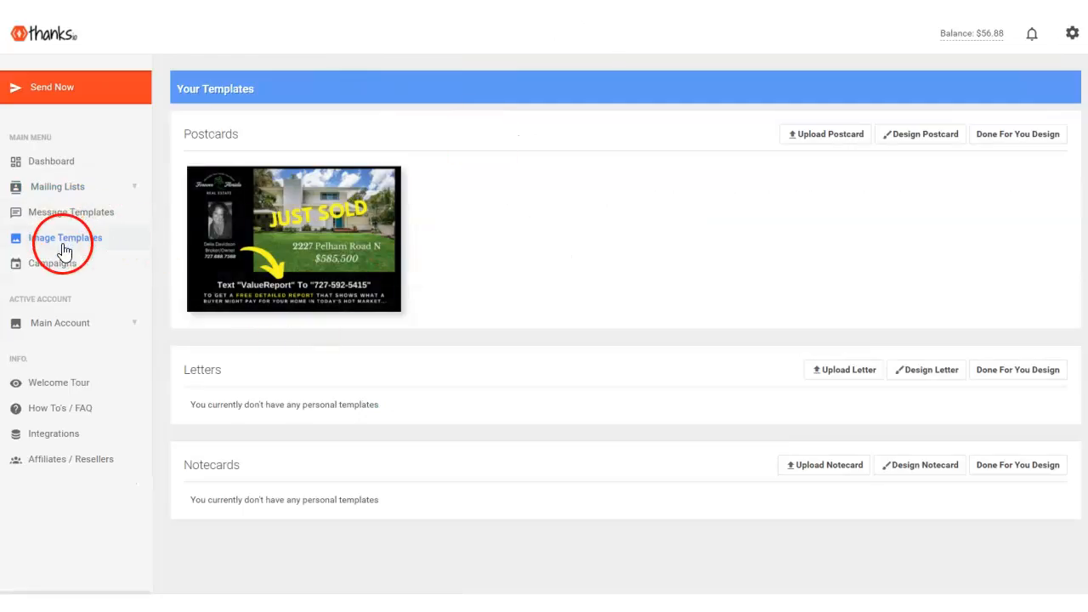
left_click(63, 251)
left_click(491, 279)
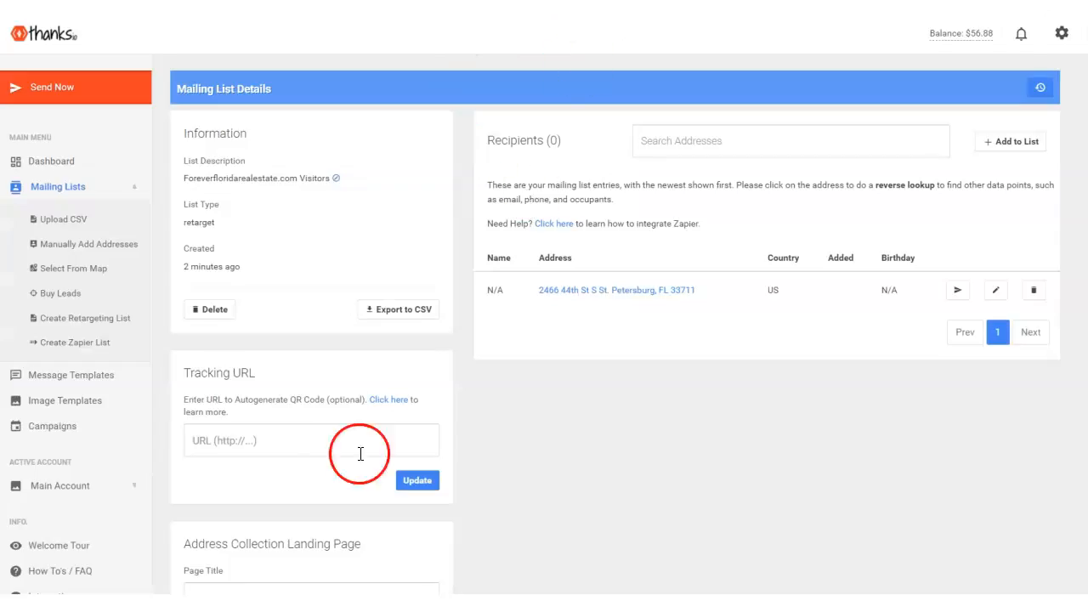
left_click(303, 451)
type("http://foreverfloridarealestate.com/sell.php")
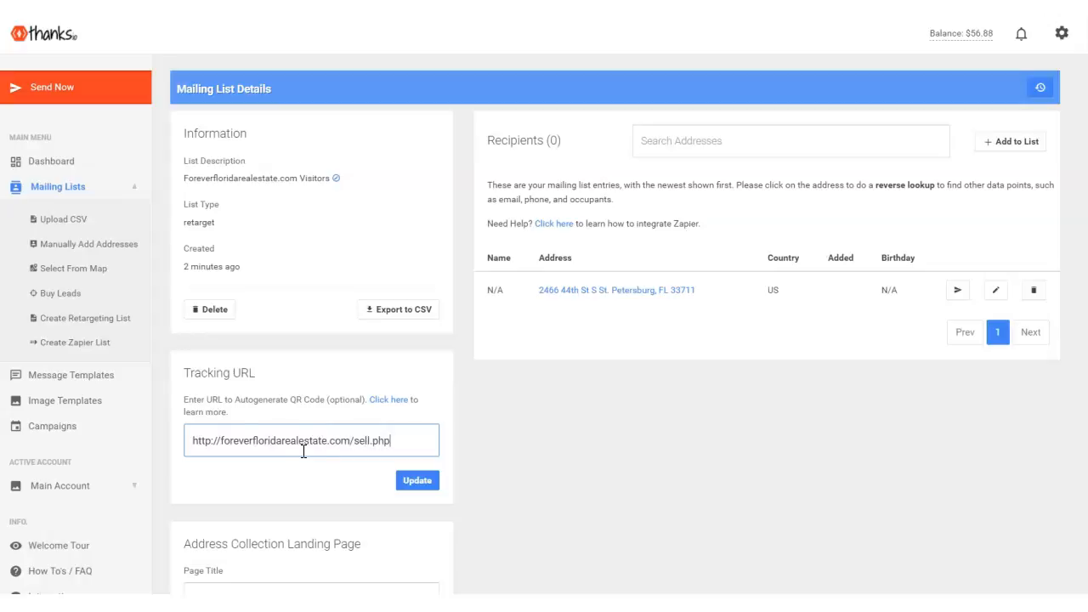
left_click_drag(352, 442, 400, 442)
left_click(417, 480)
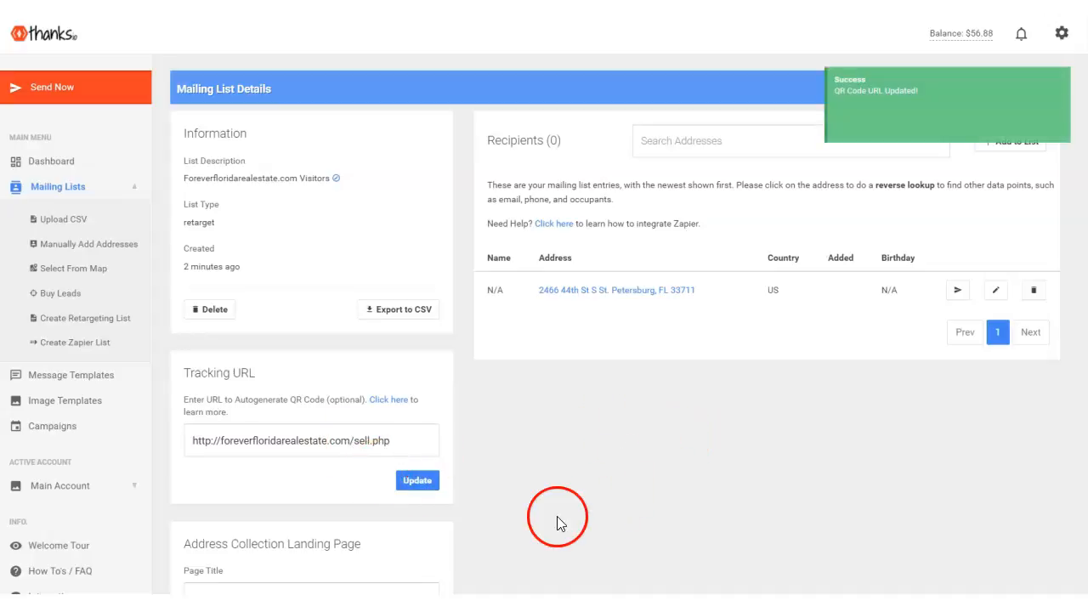
Review the tracking URL and view the home value form on the Forever Florida website's Sell page.
left_click(342, 448)
left_click_drag(390, 444, 187, 447)
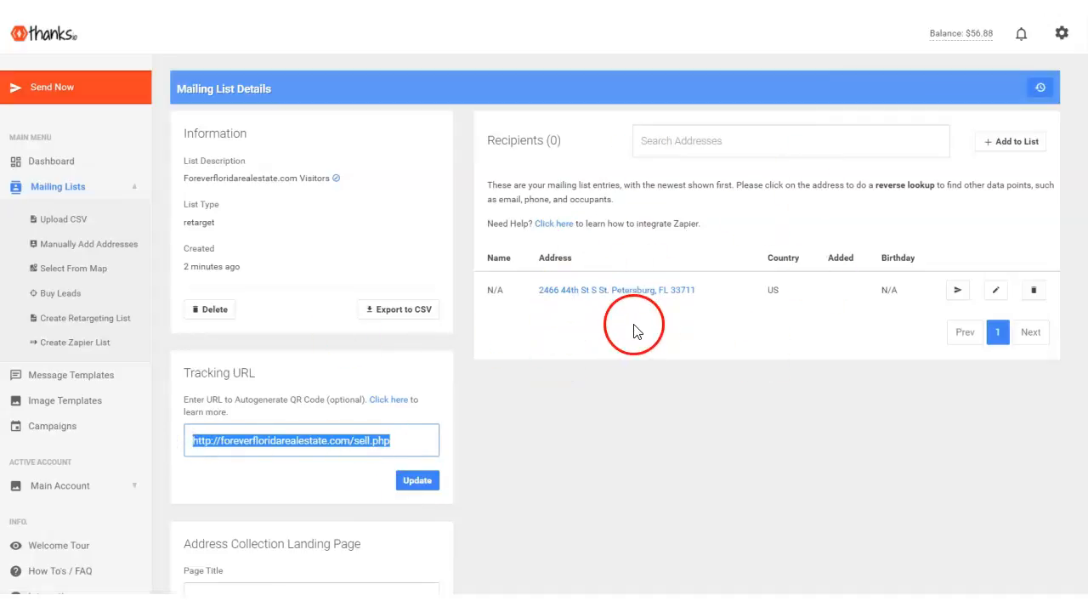
left_click_drag(411, 445, 182, 452)
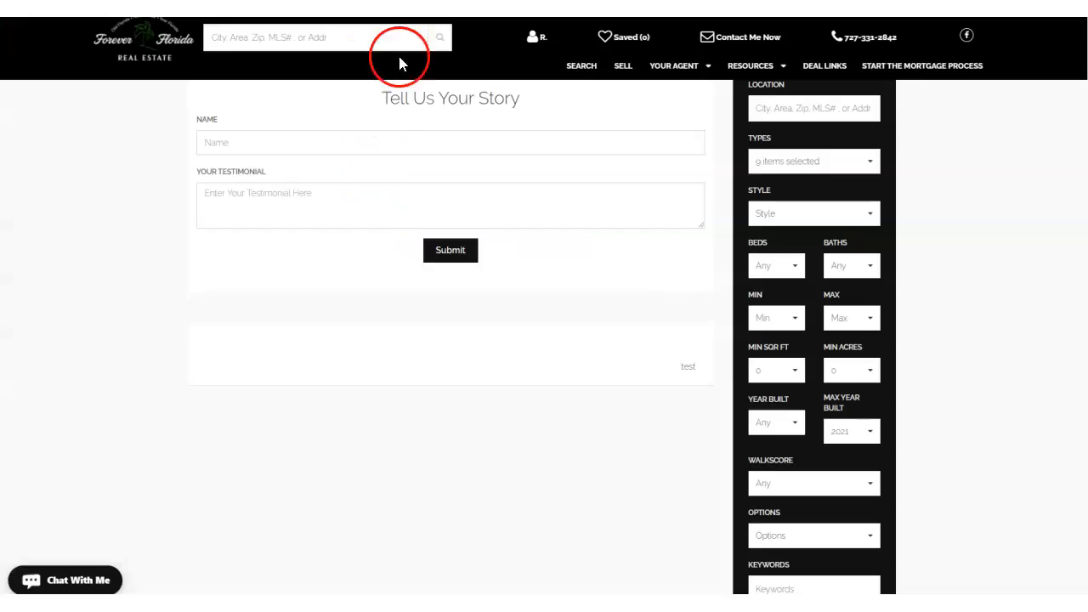
left_click(619, 68)
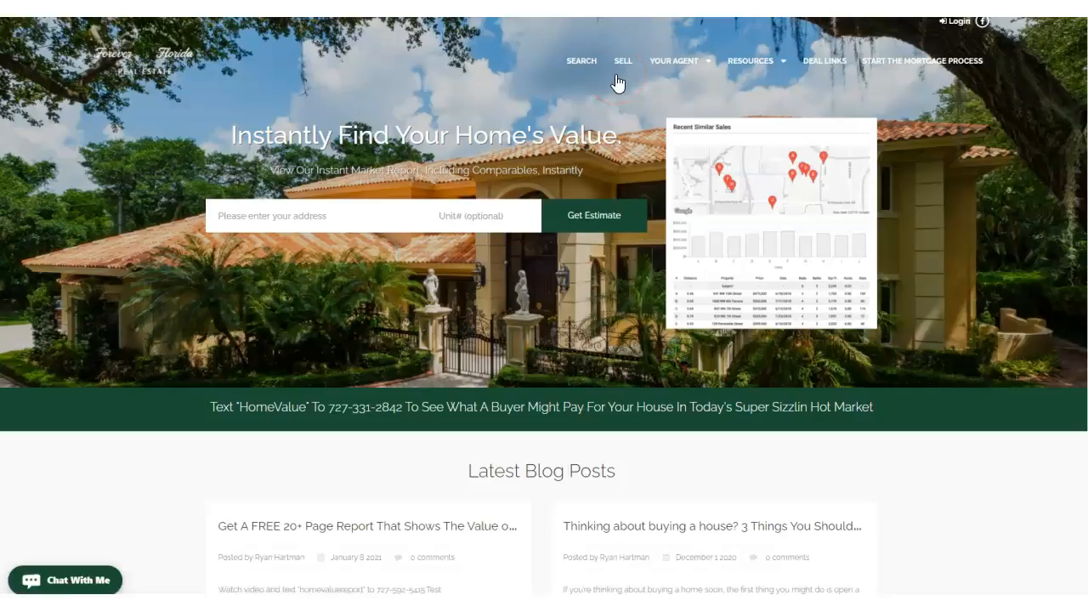
left_click(446, 177)
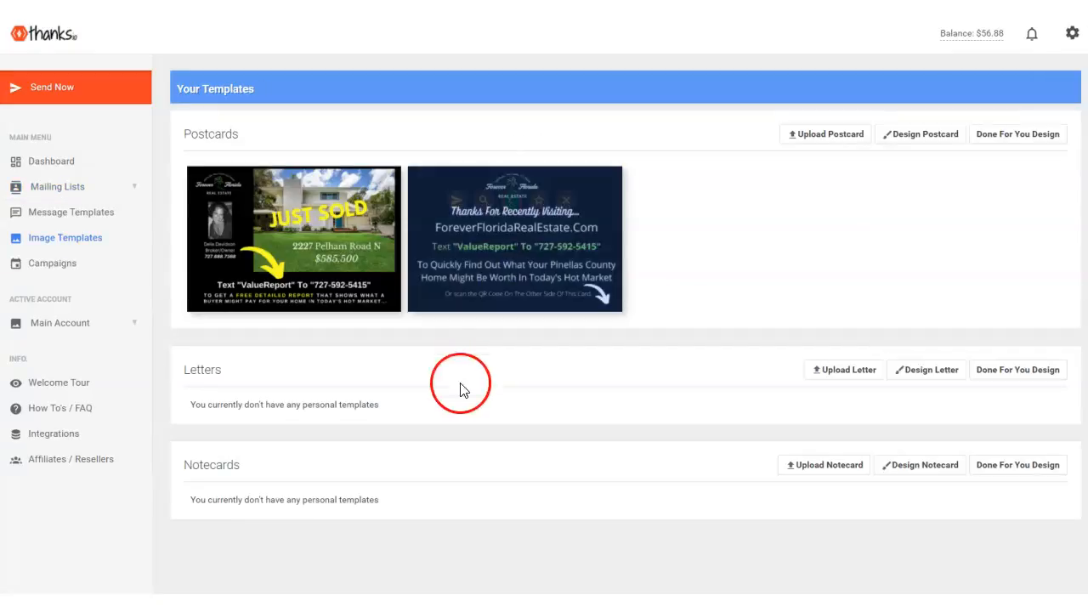
Start a new postcard message template and look over its handwriting styles, message area and preview.
mouse_move(463, 308)
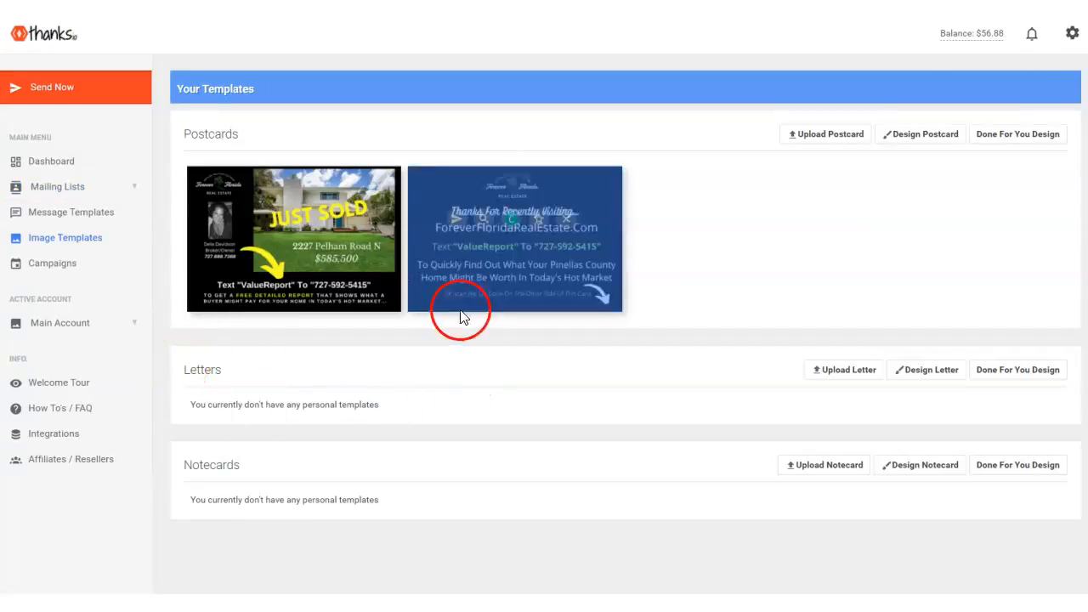
left_click(72, 214)
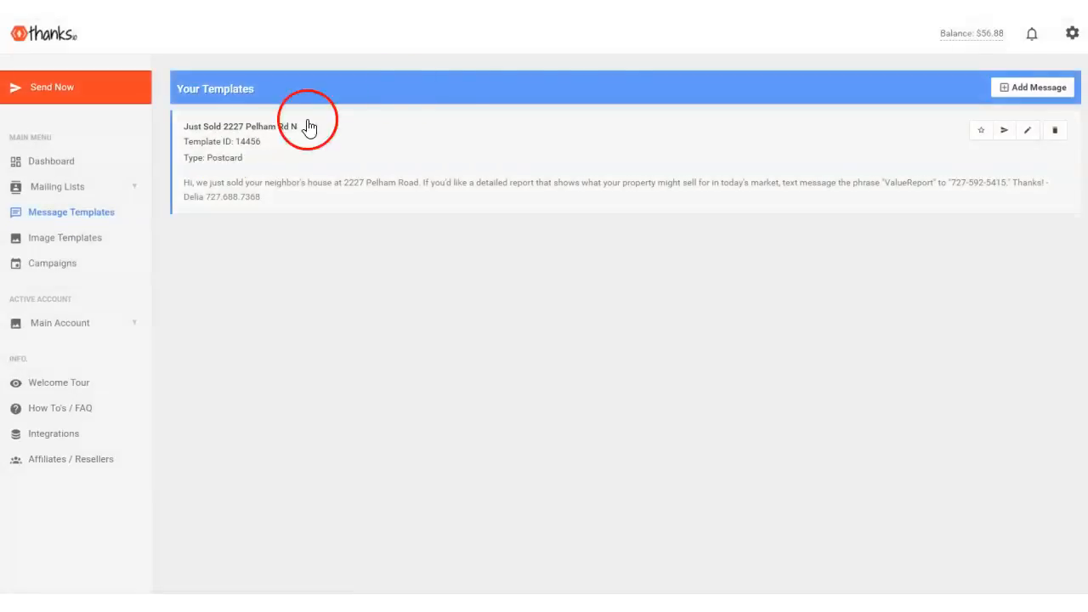
left_click(1010, 88)
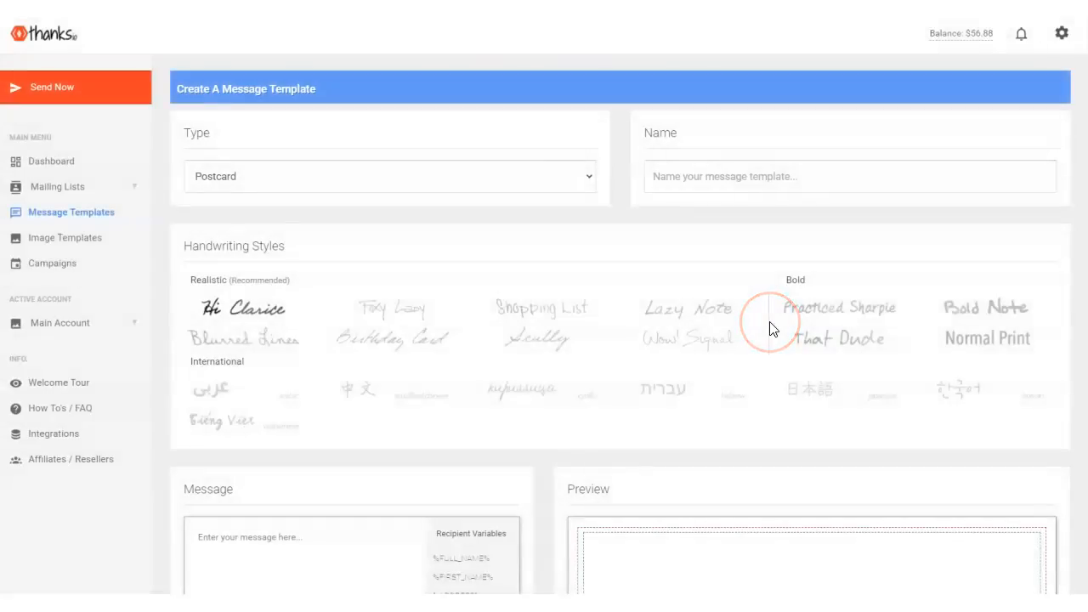
scroll(748, 284, "down", 4)
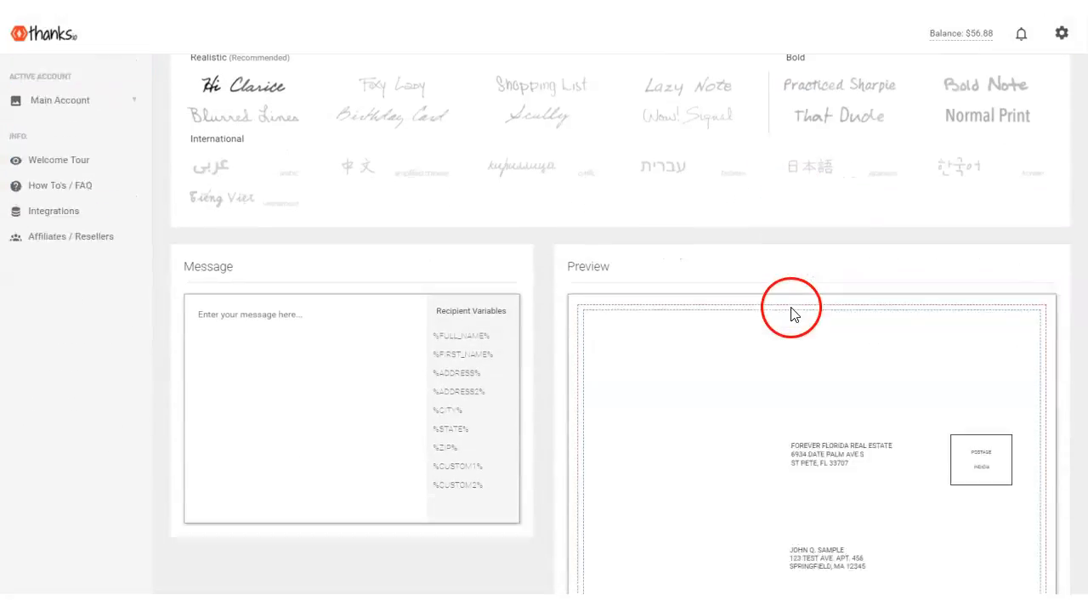
scroll(797, 318, "up", 2)
scroll(799, 319, "down", 2)
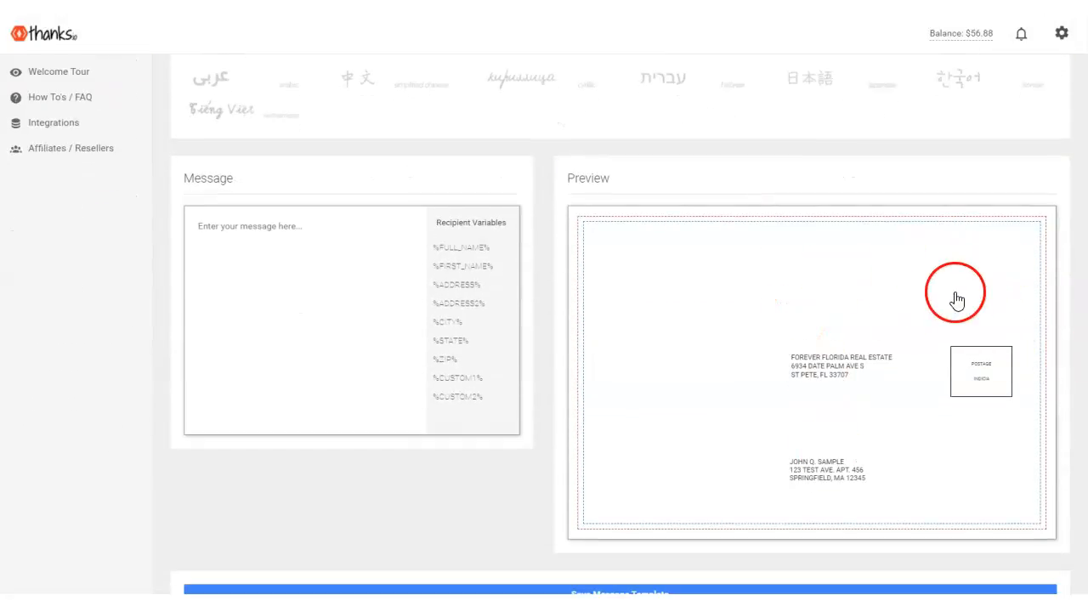
scroll(782, 274, "up", 2)
scroll(811, 340, "up", 2)
scroll(901, 340, "down", 4)
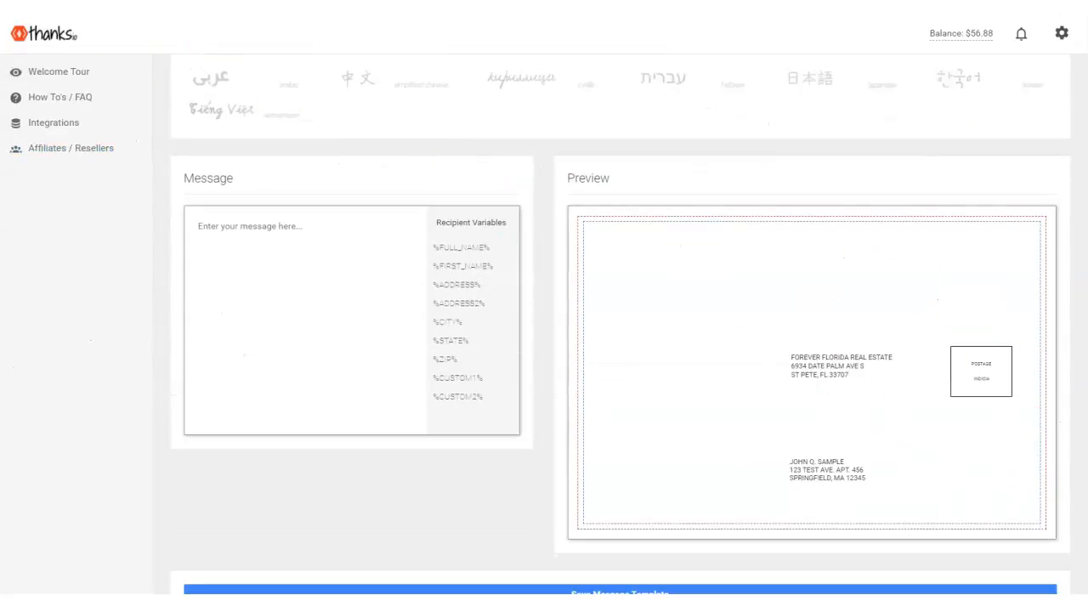
Write a message thanking ForeverFloridaRealEstate.Com visitors and inviting them to scan the QR Code for their Pinellas County home value, signed by the broker.
mouse_move(892, 222)
left_mouse_down()
mouse_move(899, 297)
mouse_move(983, 335)
mouse_move(1026, 272)
mouse_move(906, 235)
left_mouse_up()
mouse_move(844, 284)
left_mouse_down()
mouse_move(877, 284)
mouse_move(876, 294)
mouse_move(856, 261)
left_mouse_up()
key("Escape")
left_click(222, 209)
type("Hi,")
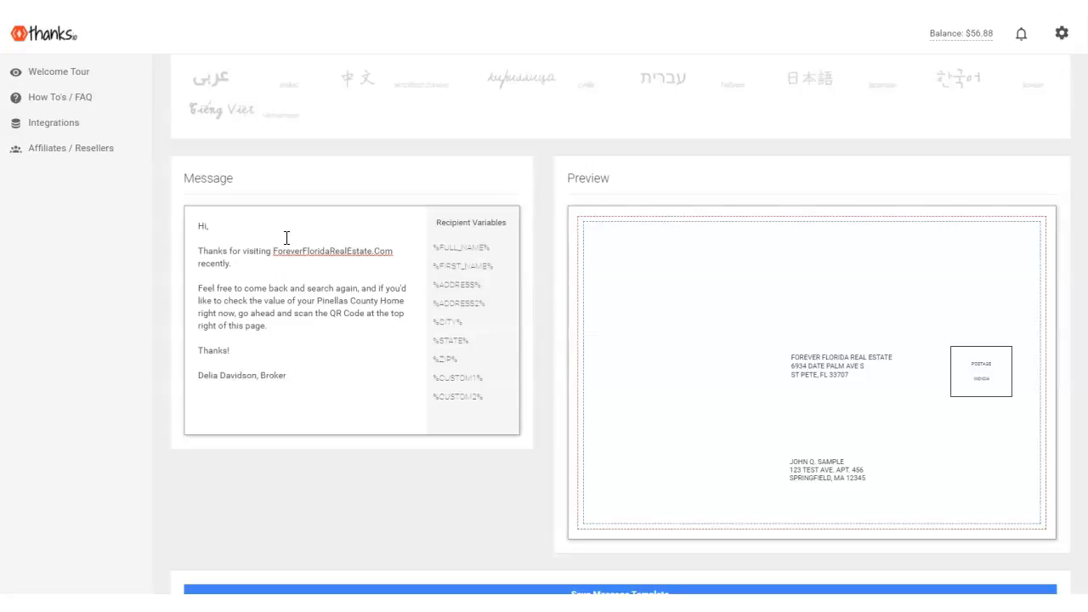
Try to save the unnamed message template and check the handwritten text in the postcard preview.
left_click(601, 405)
scroll(601, 408, "down", 1)
left_click(600, 547)
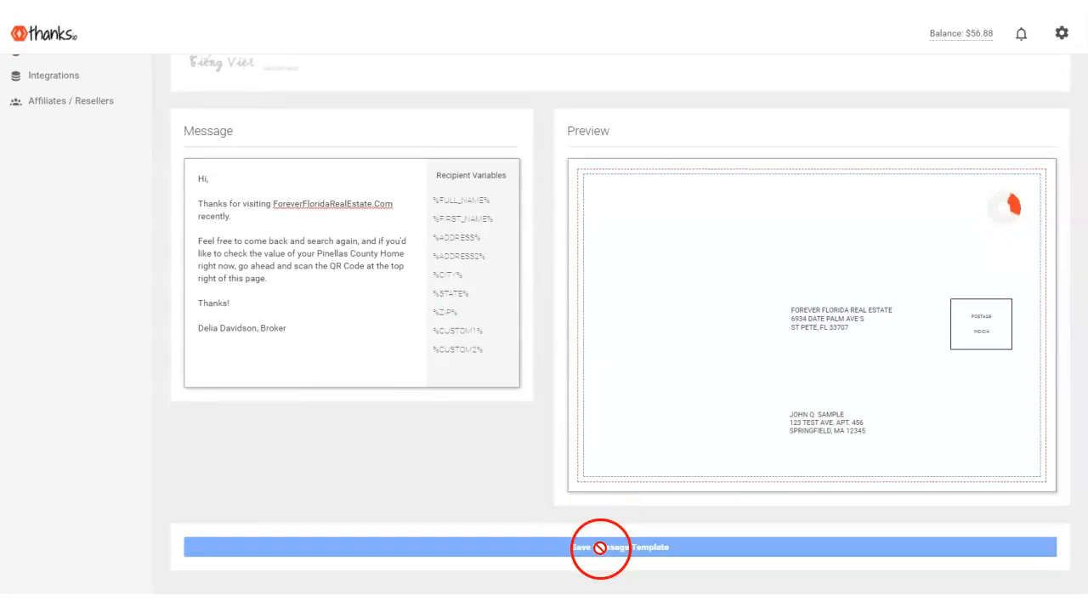
left_click(601, 549)
scroll(1017, 214, "up", 3)
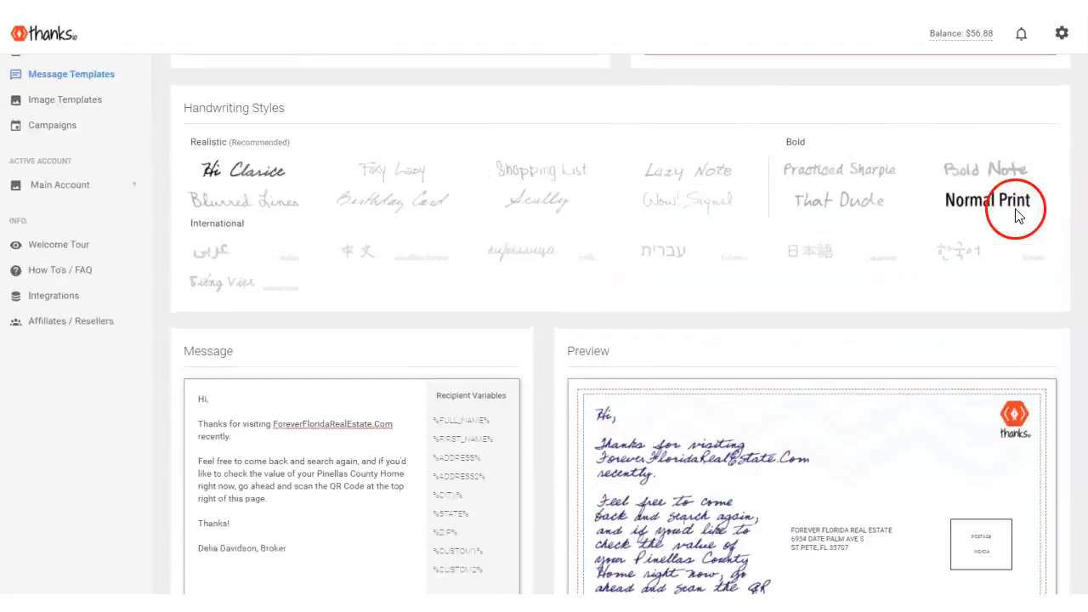
scroll(986, 281, "up", 2)
scroll(958, 335, "down", 5)
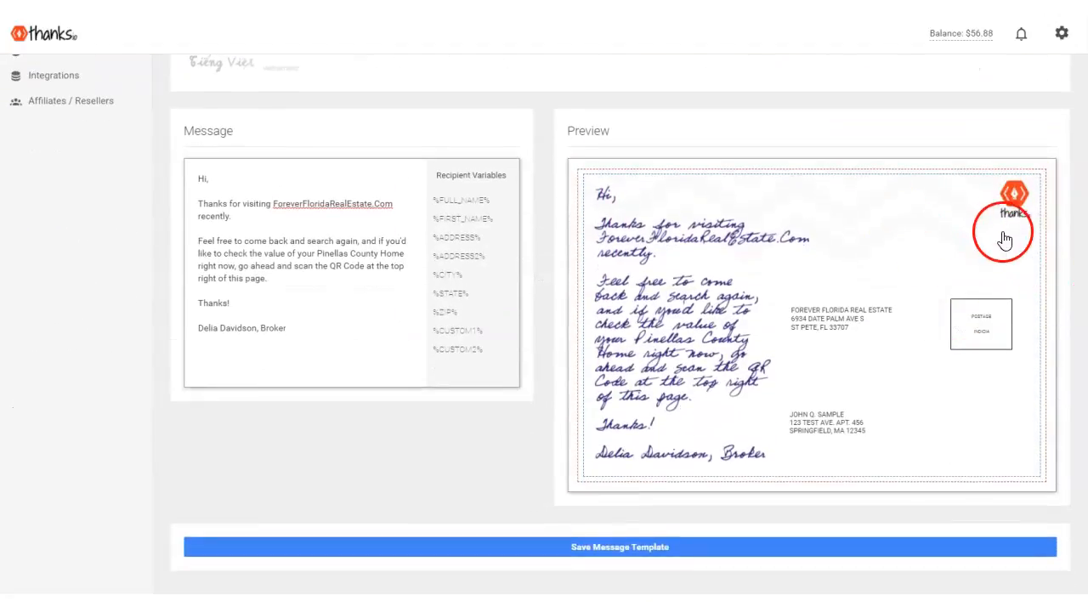
Set the message's handwriting style to Lazy Note and check the text layout in the preview.
scroll(731, 340, "up", 3)
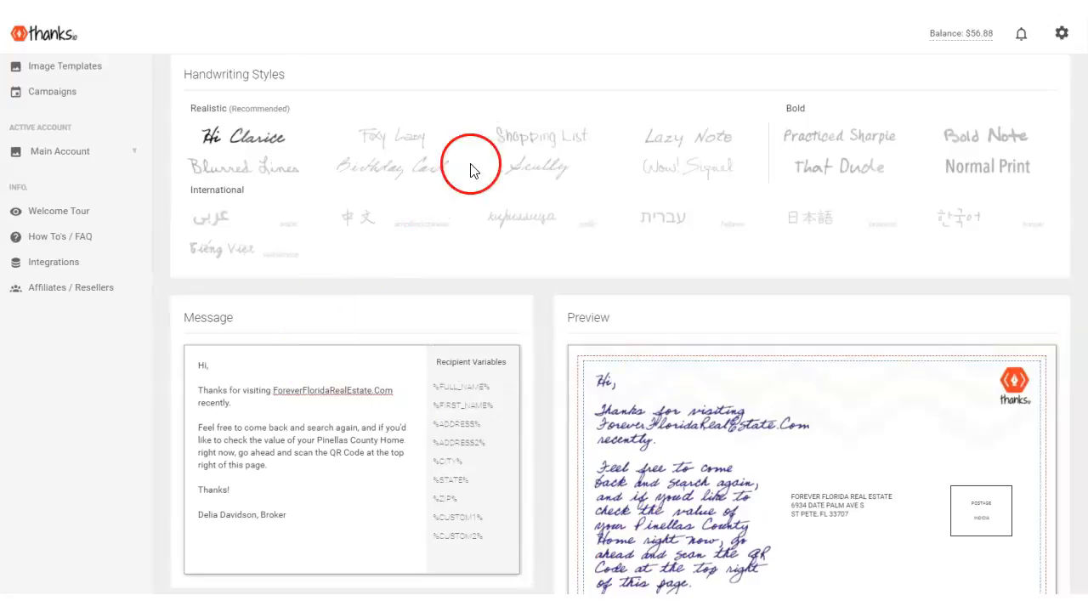
left_click(671, 145)
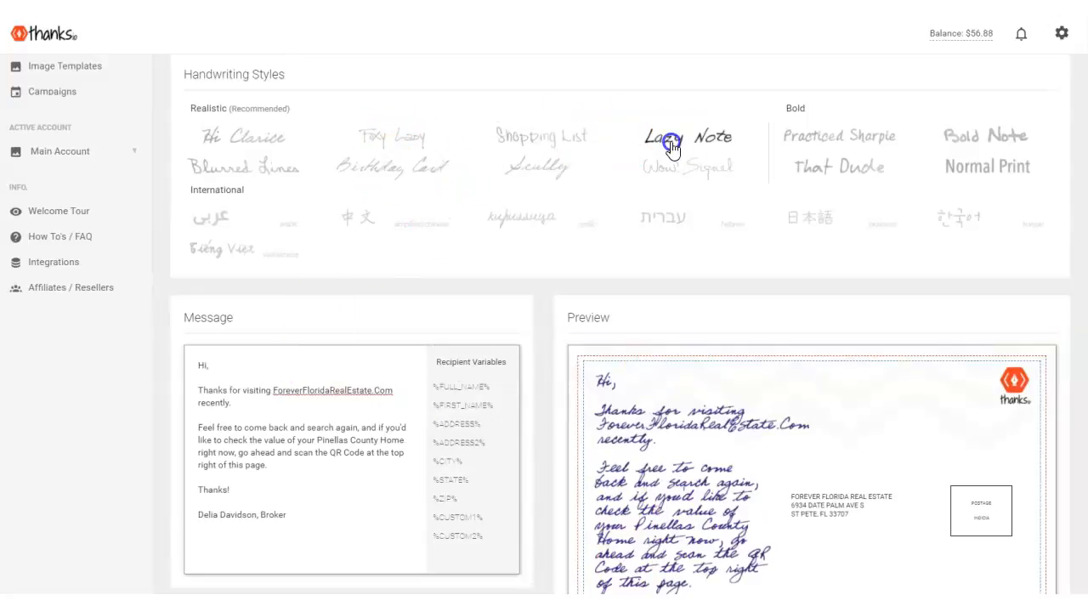
scroll(679, 197, "down", 2)
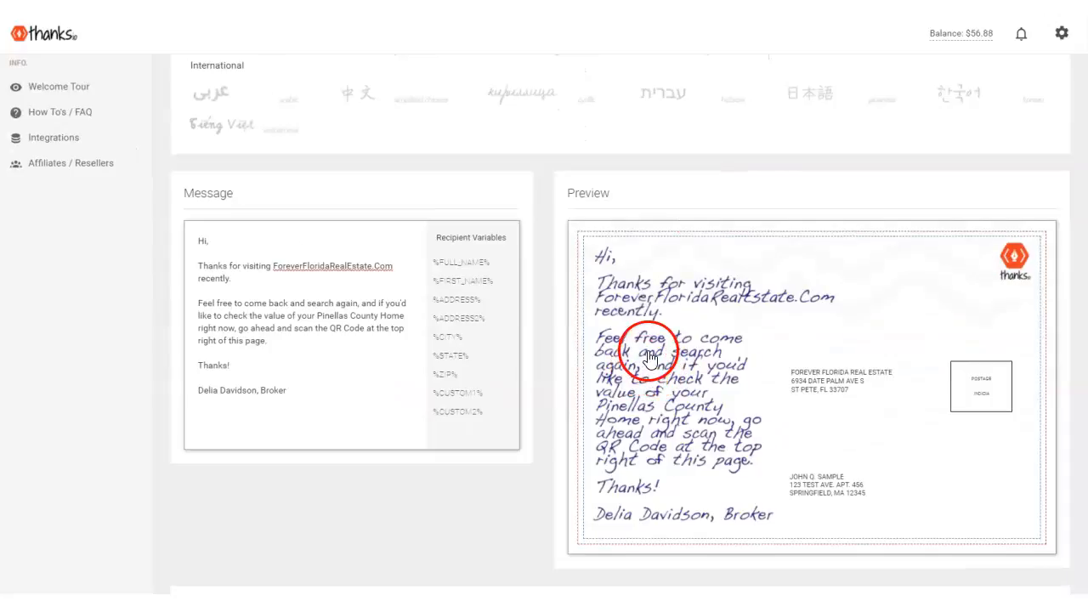
scroll(699, 405, "down", 1)
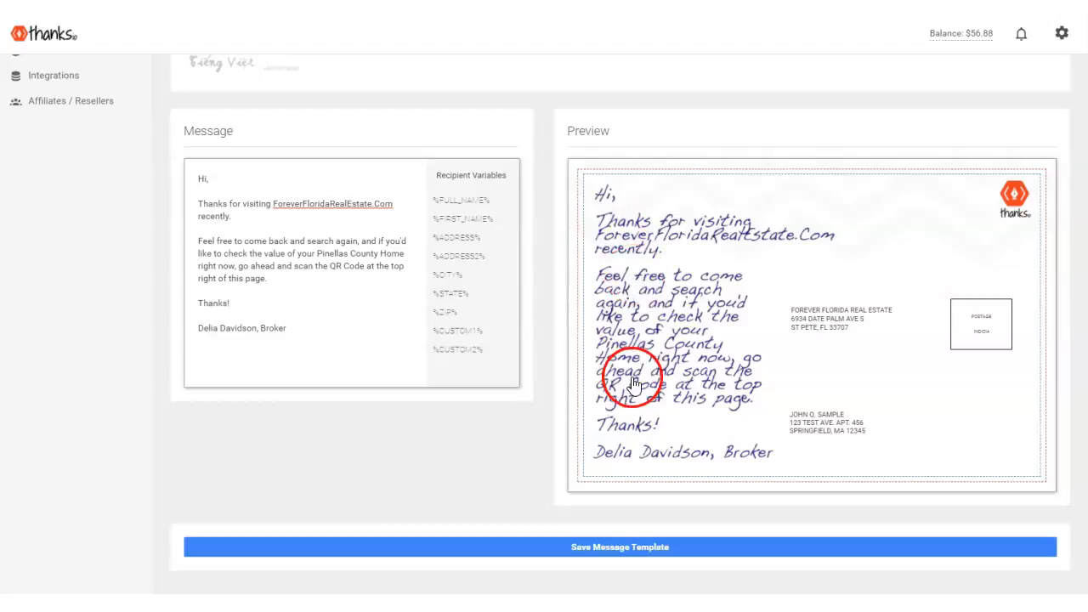
scroll(527, 297, "up", 4)
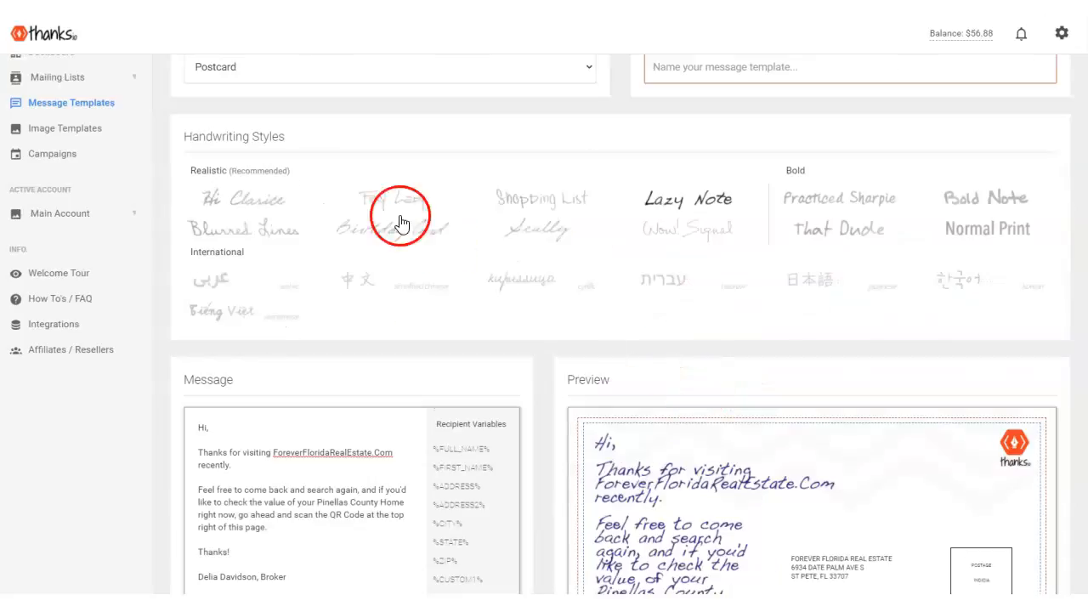
scroll(794, 291, "down", 4)
Name the message template "Thanks For Visiting" and save it.
scroll(676, 497, "up", 5)
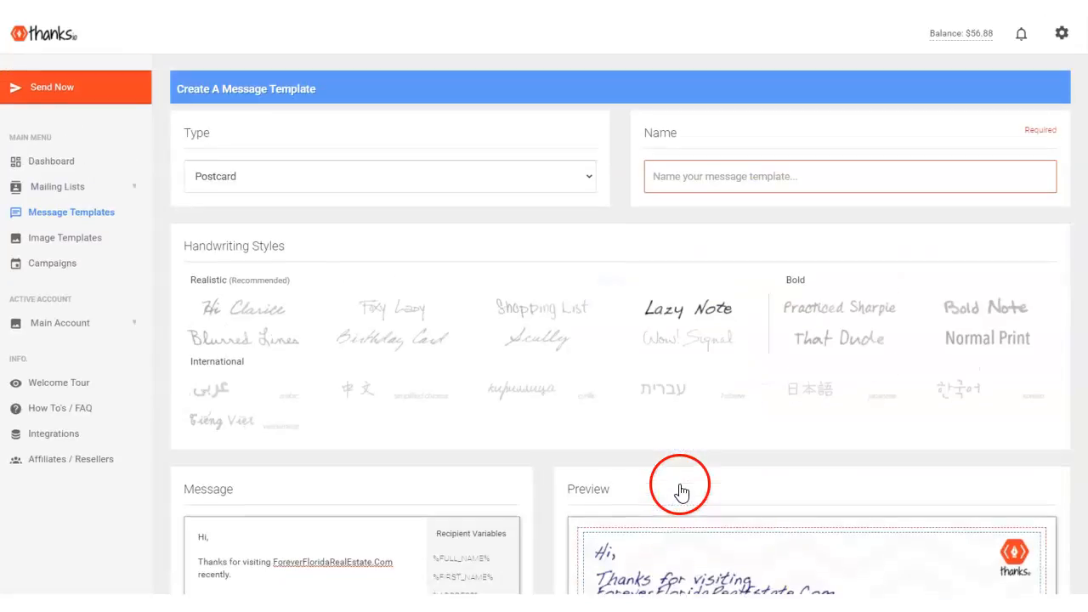
left_click(660, 190)
type("Thanks For Visiting")
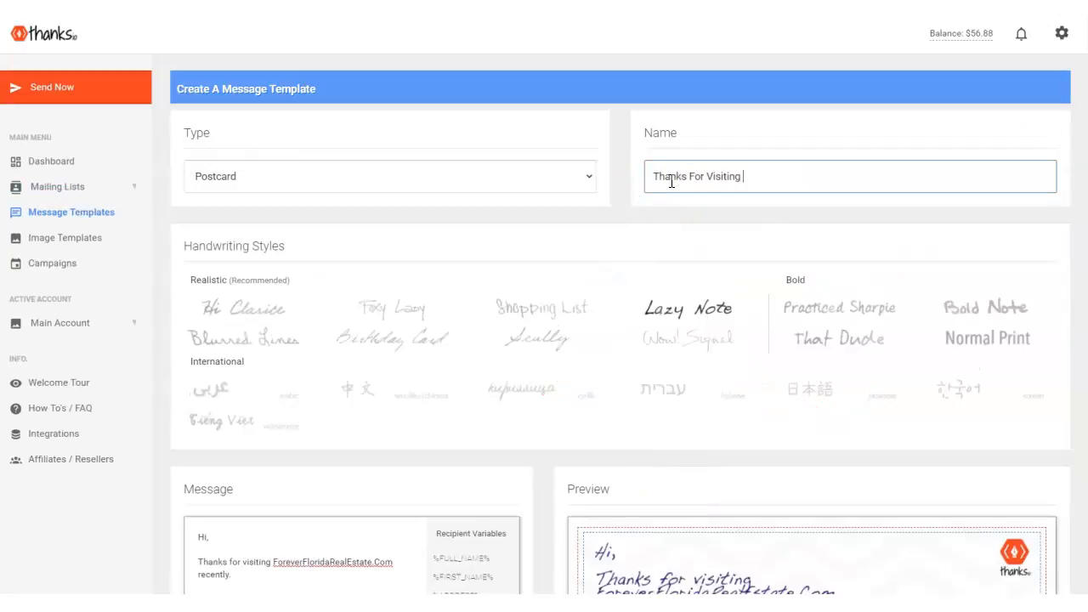
scroll(671, 182, "down", 5)
left_click(640, 546)
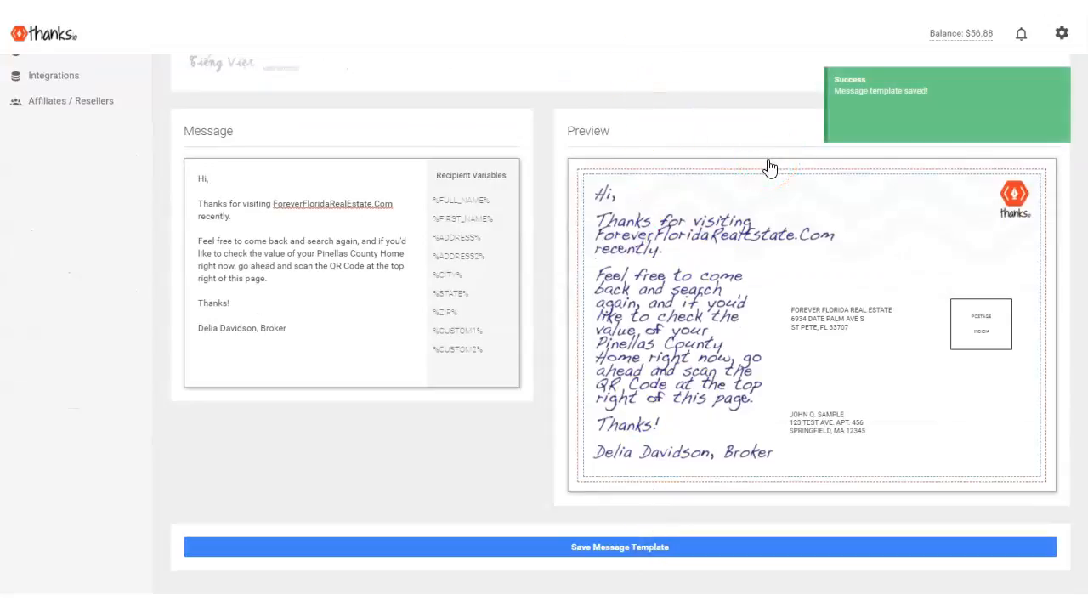
left_click(398, 451)
scroll(527, 396, "up", 5)
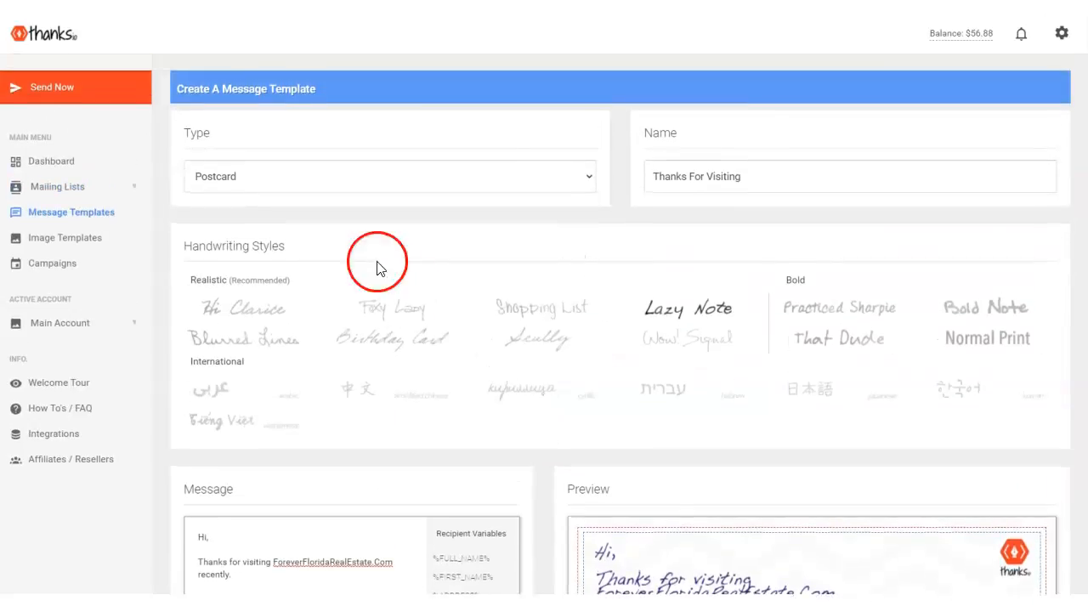
scroll(510, 467, "down", 4)
scroll(321, 290, "up", 3)
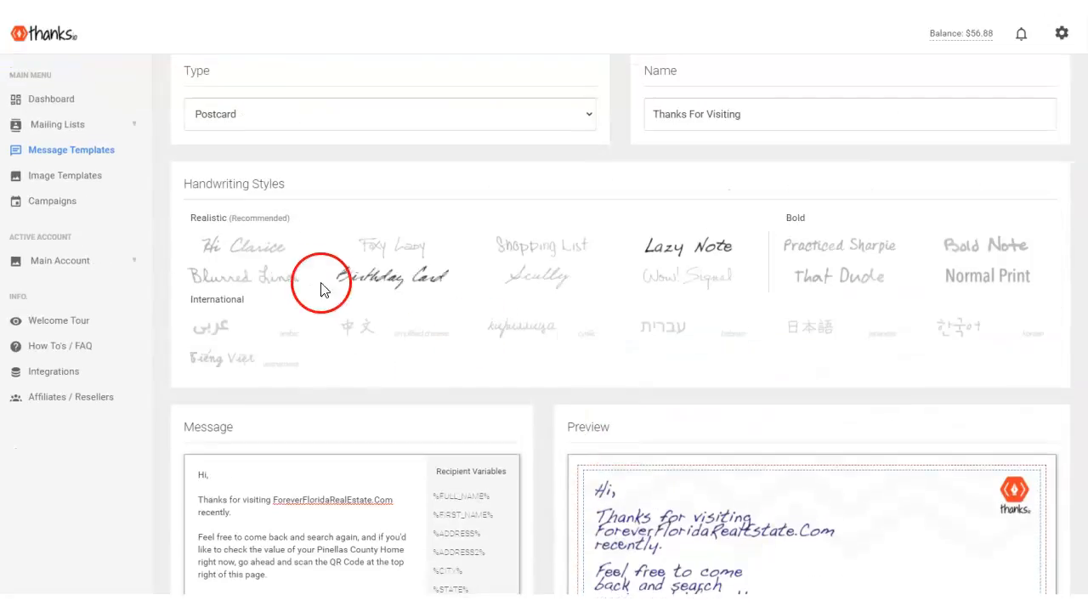
Review the details and tracking URL of the Foreverfloridarealestate.com Visitors mailing list.
left_click(37, 128)
left_click(255, 128)
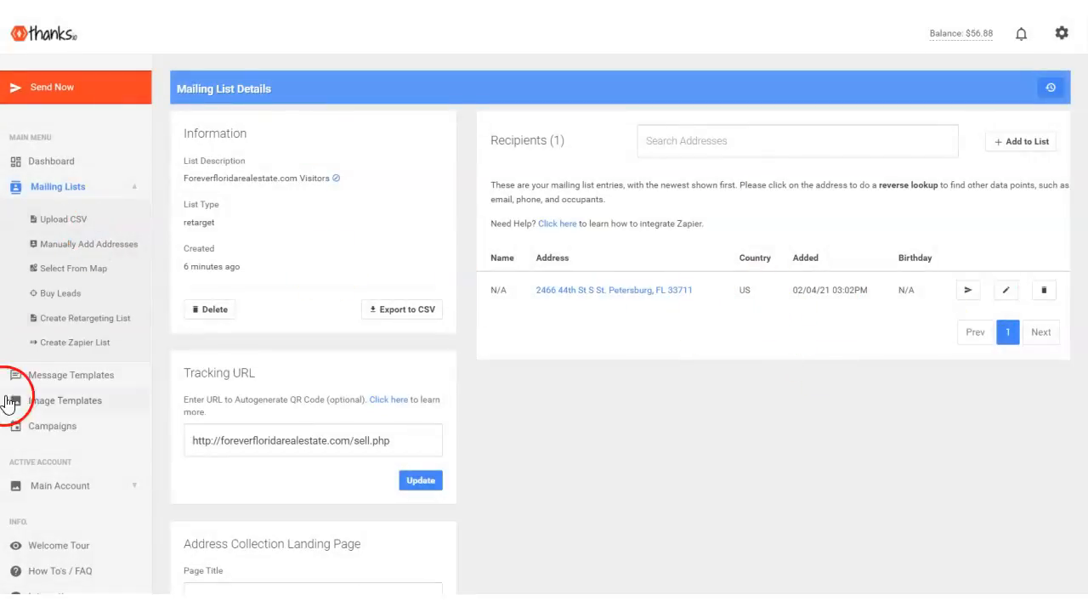
scroll(94, 471, "down", 1)
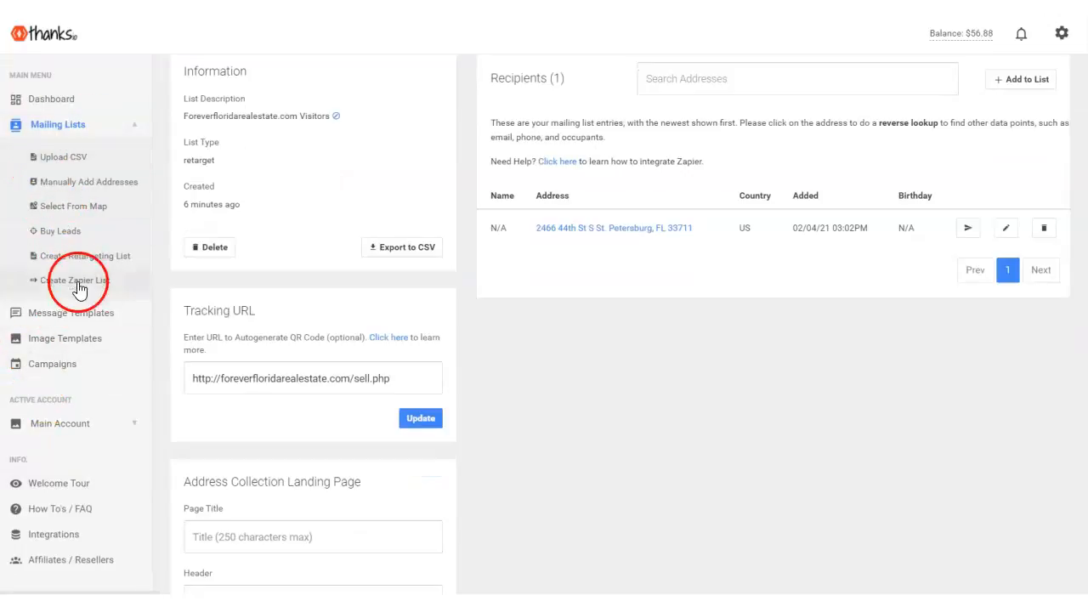
Rename the "Thanks For Recently Visiting" postcard image template as "POstcard Retargeting" and save the name.
left_click(60, 338)
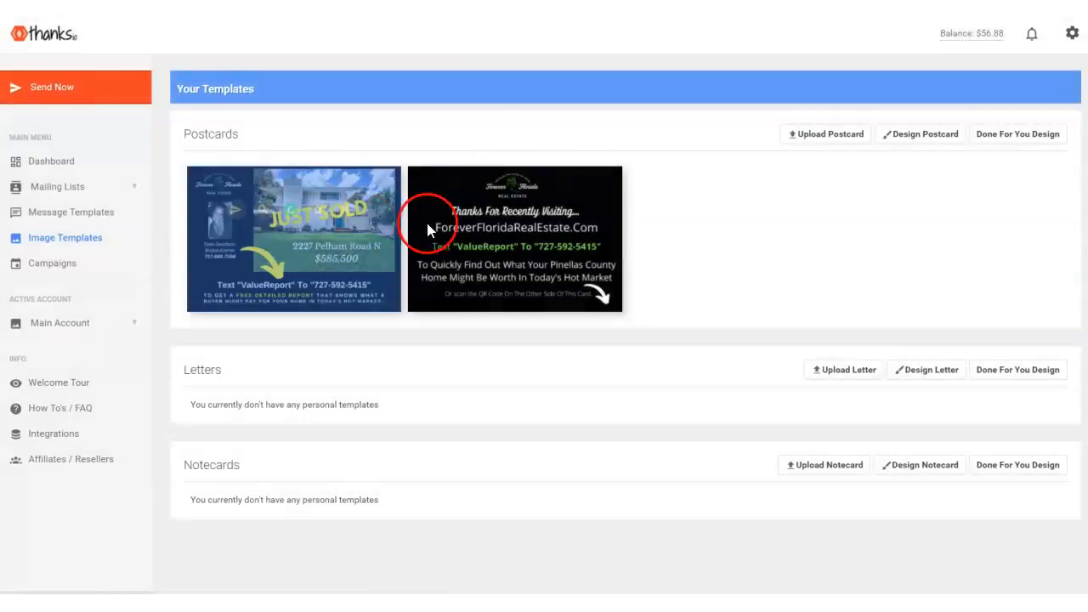
left_click(485, 236)
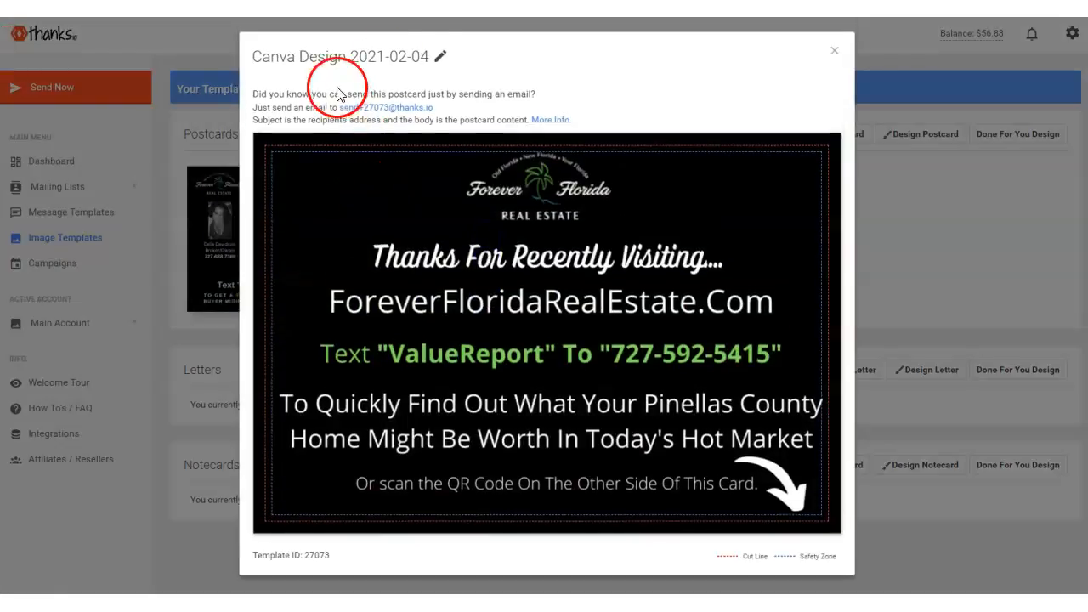
left_click(439, 56)
left_click_drag(374, 62, 244, 50)
type("POstcard Retargeting")
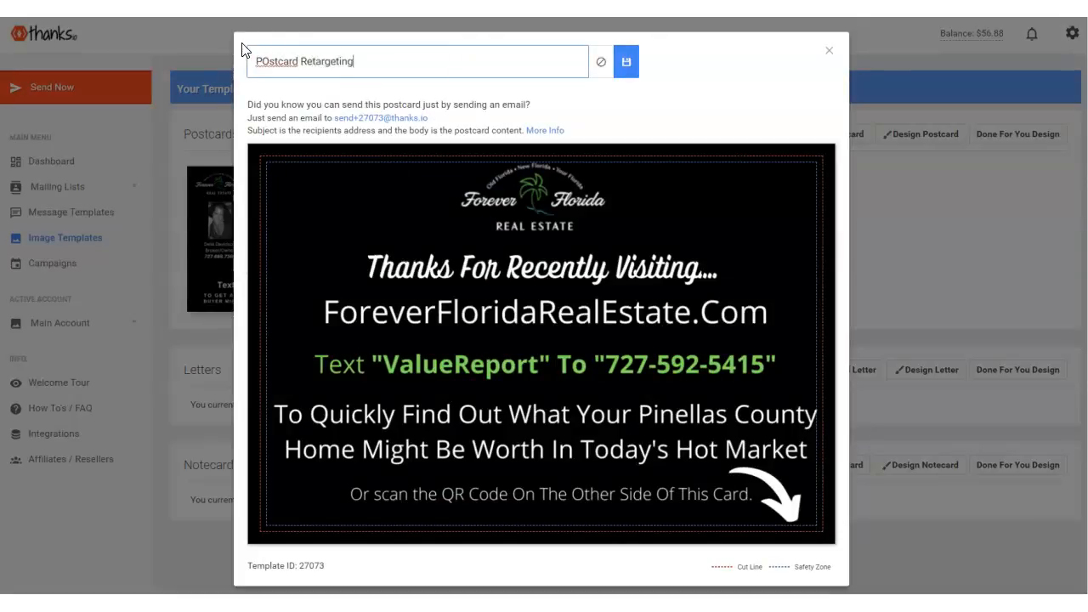
left_click(625, 61)
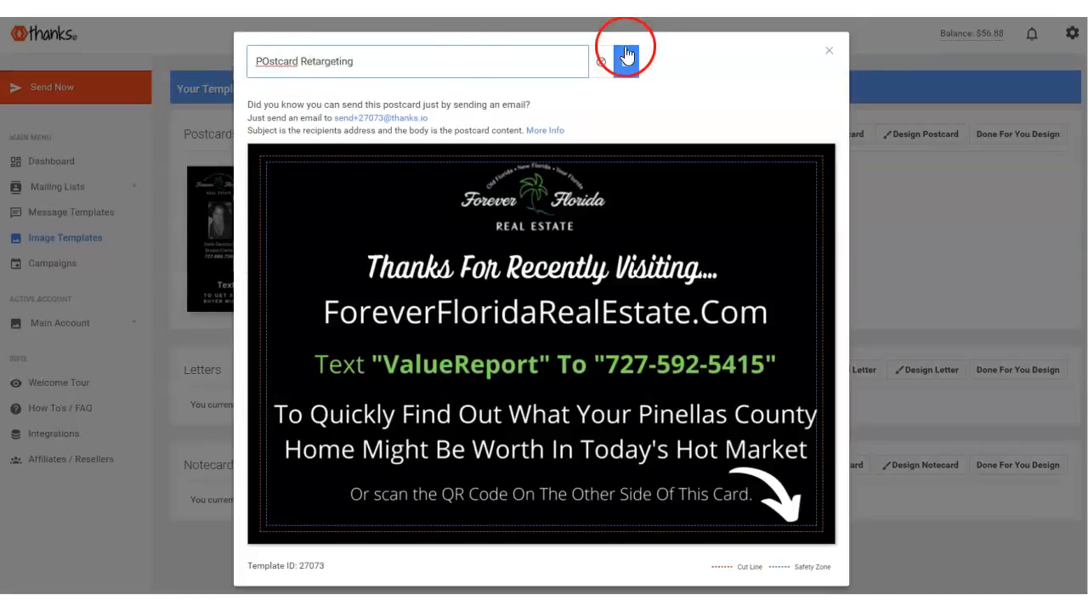
left_click(903, 239)
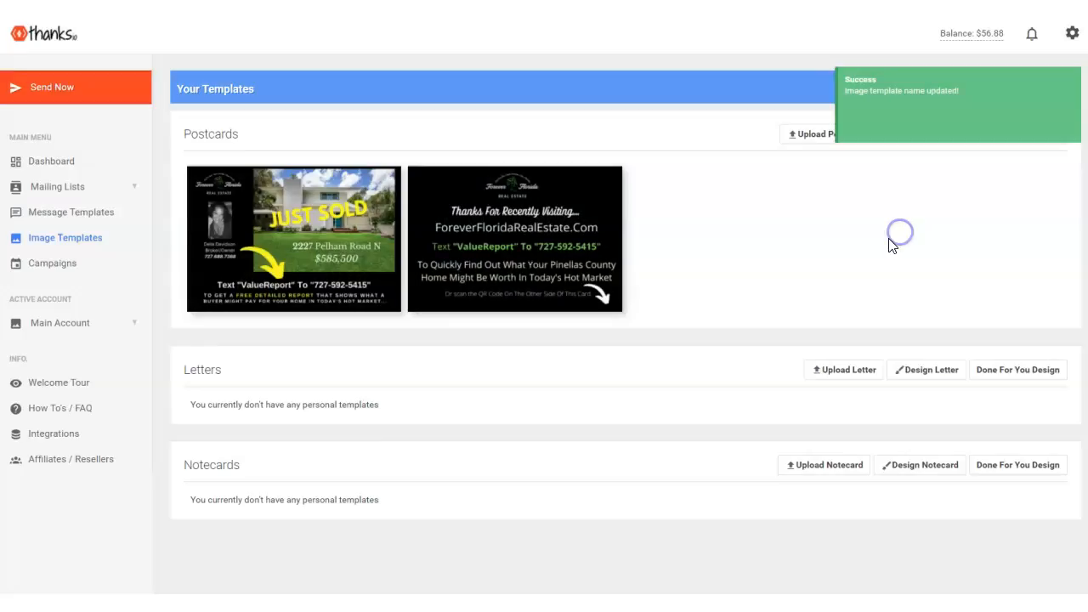
Start a new campaign with the Foreverfloridarealestate.com Visitors mailing list, the Thanks For Visiting message and the POstcard Retargeting image.
mouse_move(88, 246)
left_mouse_down()
mouse_move(88, 281)
mouse_move(16, 280)
mouse_move(80, 252)
left_mouse_up()
left_click(45, 262)
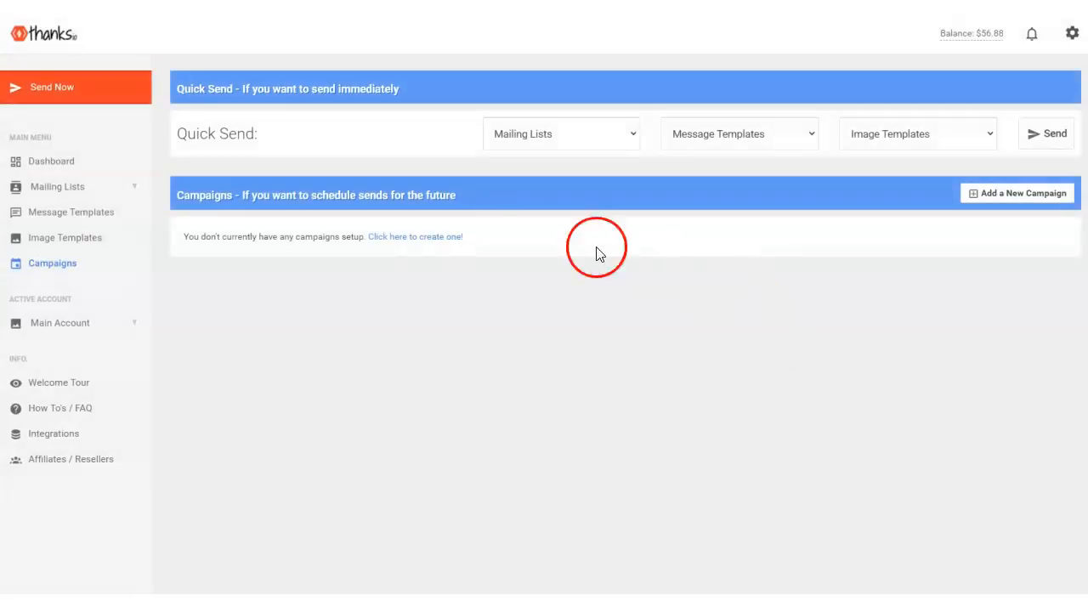
left_click(1003, 194)
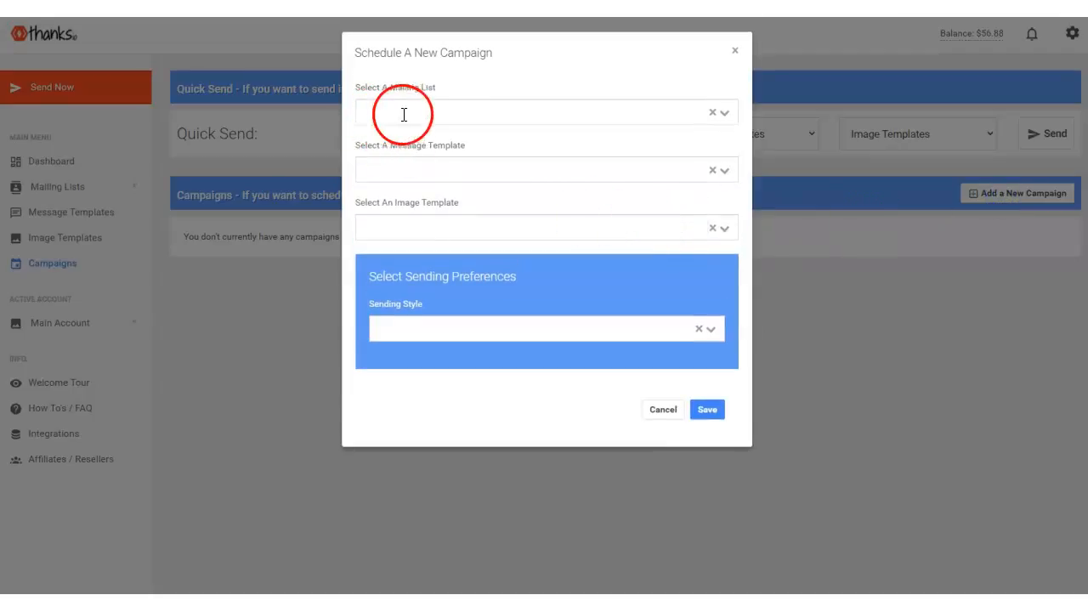
left_click(408, 112)
left_click(433, 137)
left_click(443, 166)
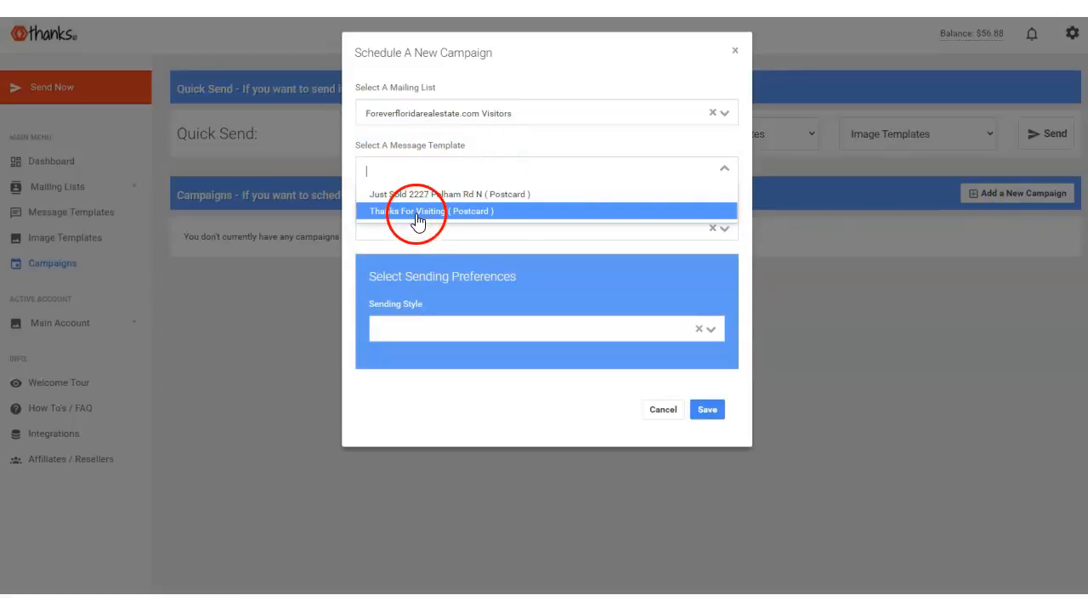
left_click(410, 212)
left_click(401, 230)
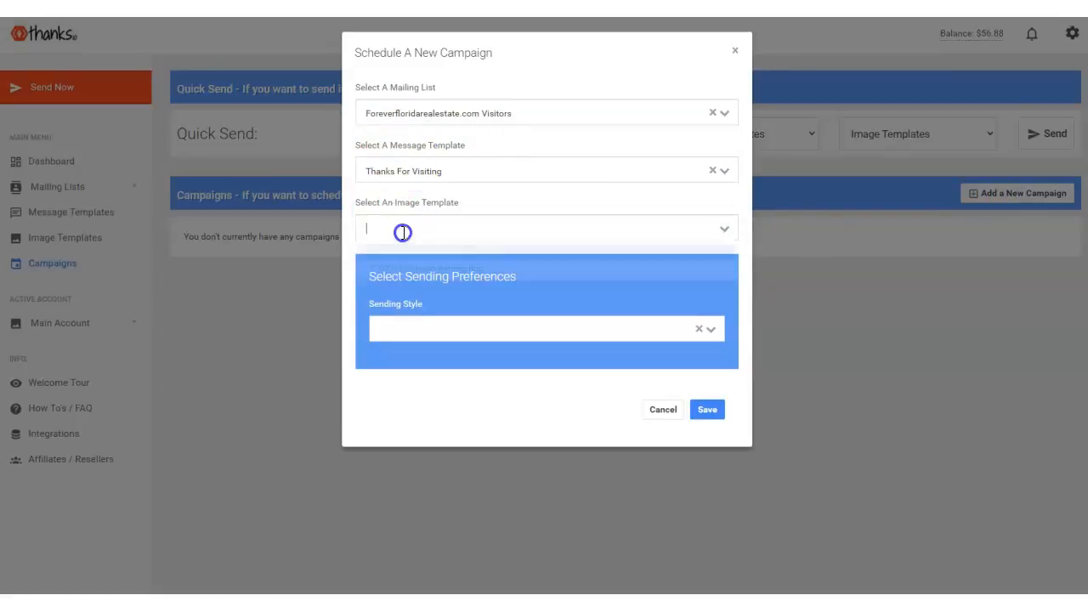
left_click(410, 271)
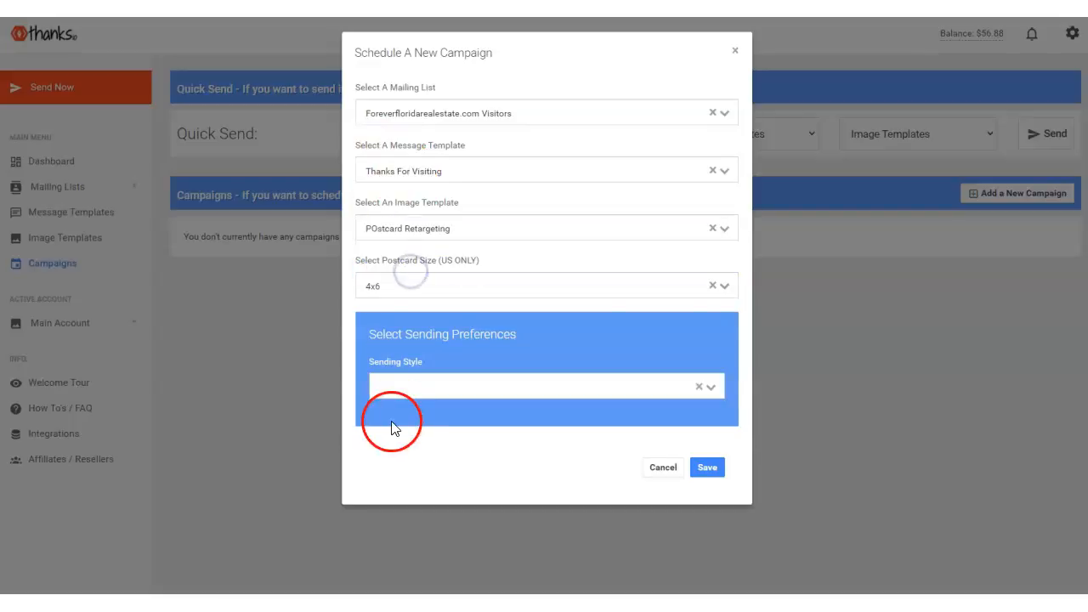
Set the campaign's sending style to Days After Added with a delay of 1 day.
left_click(392, 389)
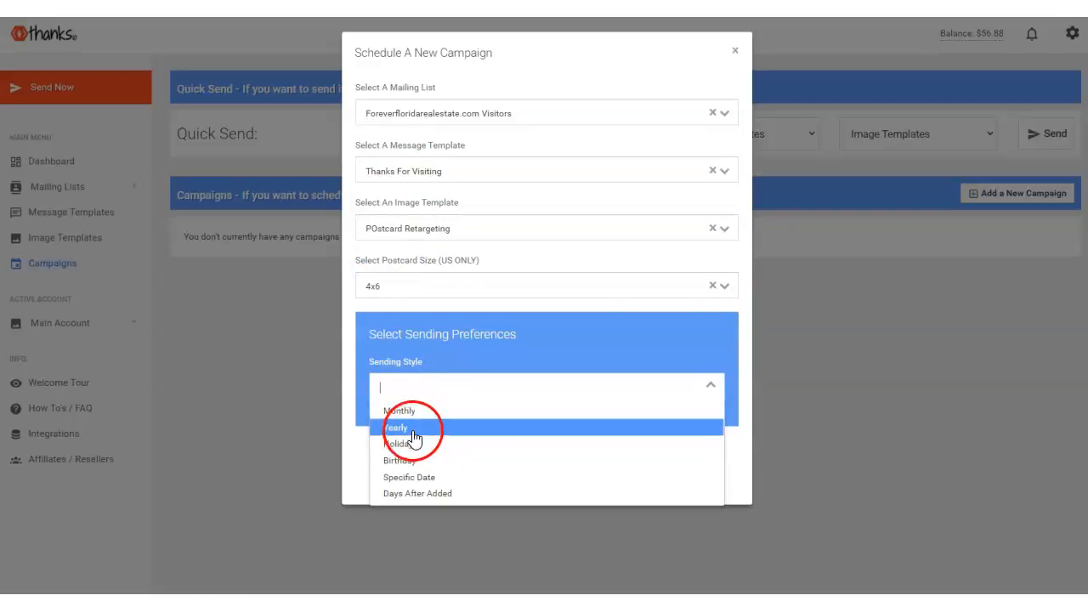
left_click(409, 494)
left_click(408, 447)
type("1")
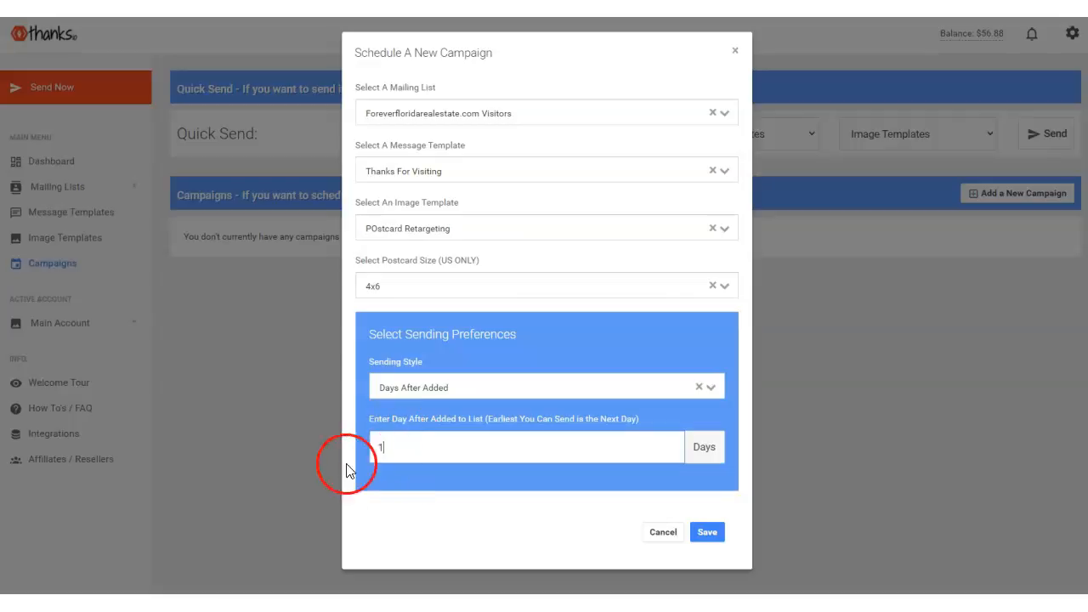
Try a different postcard size for the campaign and set it back to 4x6.
left_click(399, 299)
left_click(401, 328)
left_click(394, 284)
left_click(388, 310)
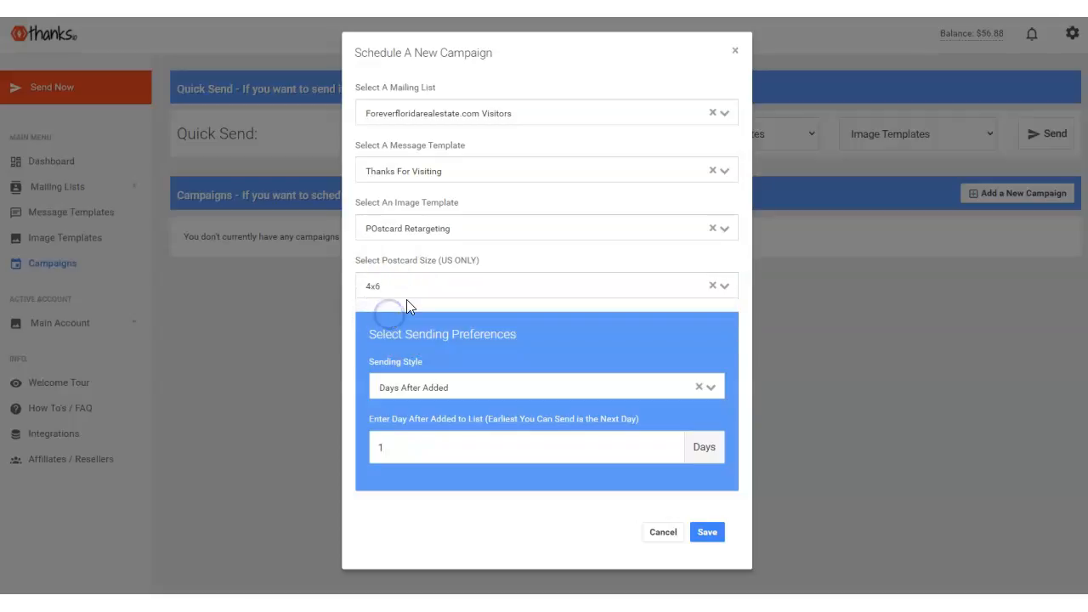
Save the new campaign and confirm its creation so that it starts.
left_click(706, 531)
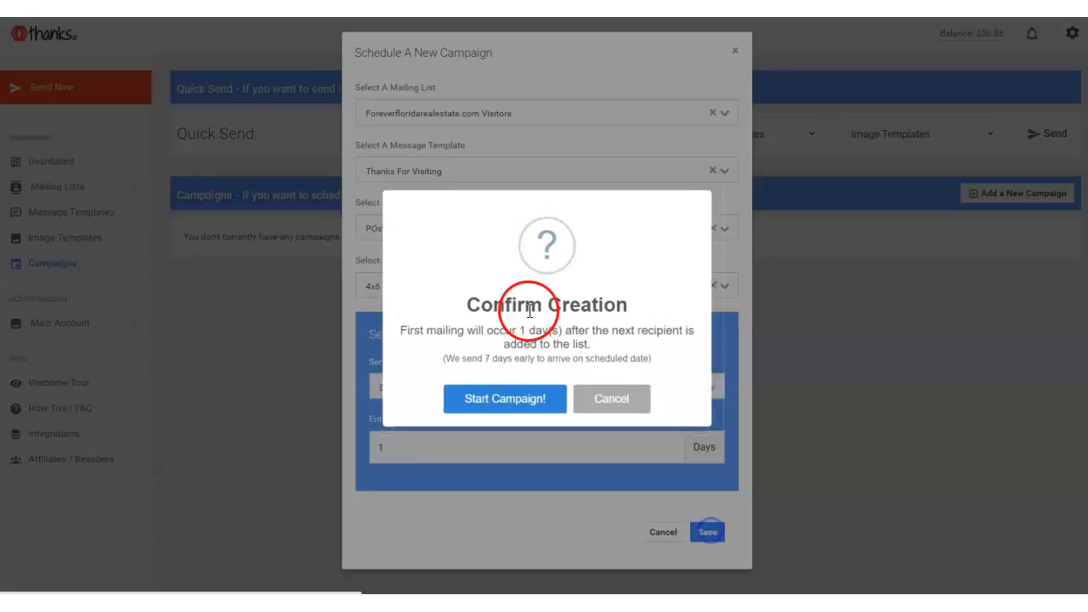
left_click(551, 401)
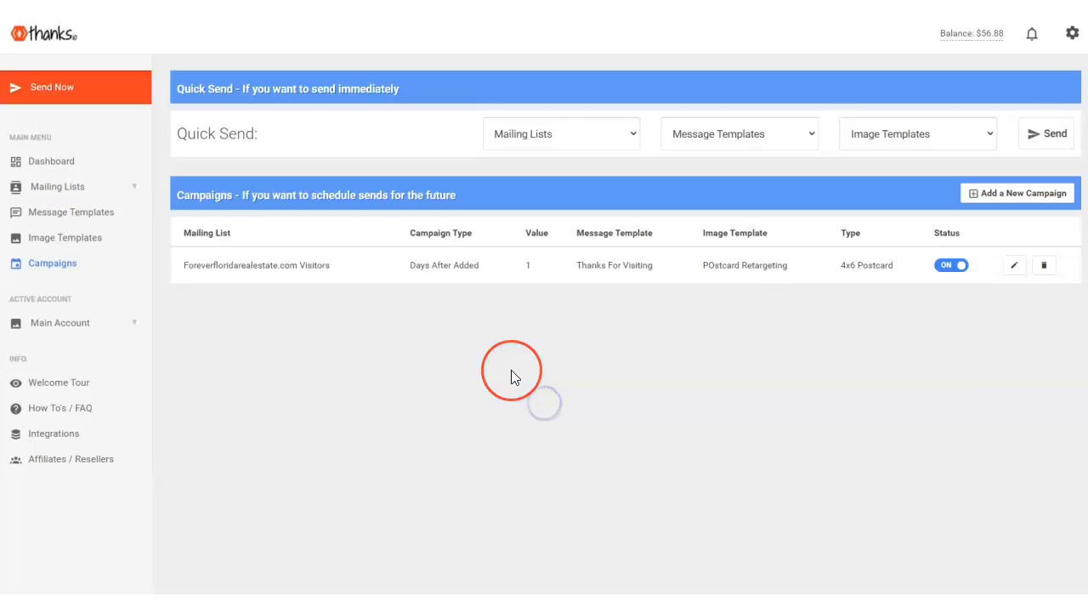
Switch to the postcard's PDF proof and review its front, back and QR code.
left_click(344, 202)
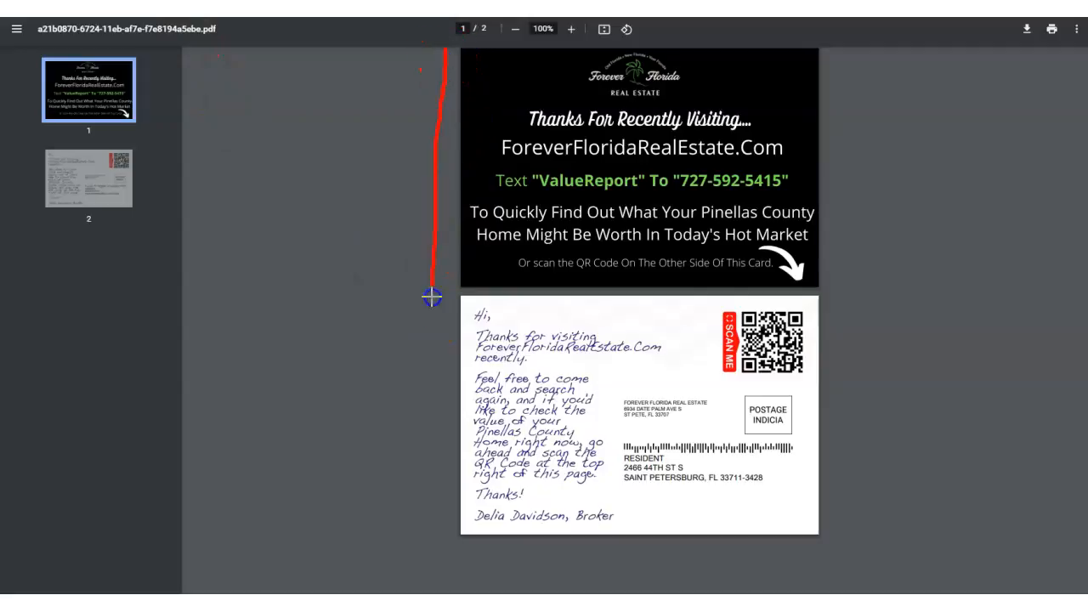
mouse_move(837, 554)
left_mouse_down()
mouse_move(847, 320)
mouse_move(807, 100)
left_mouse_up()
left_click_drag(816, 44, 480, 31)
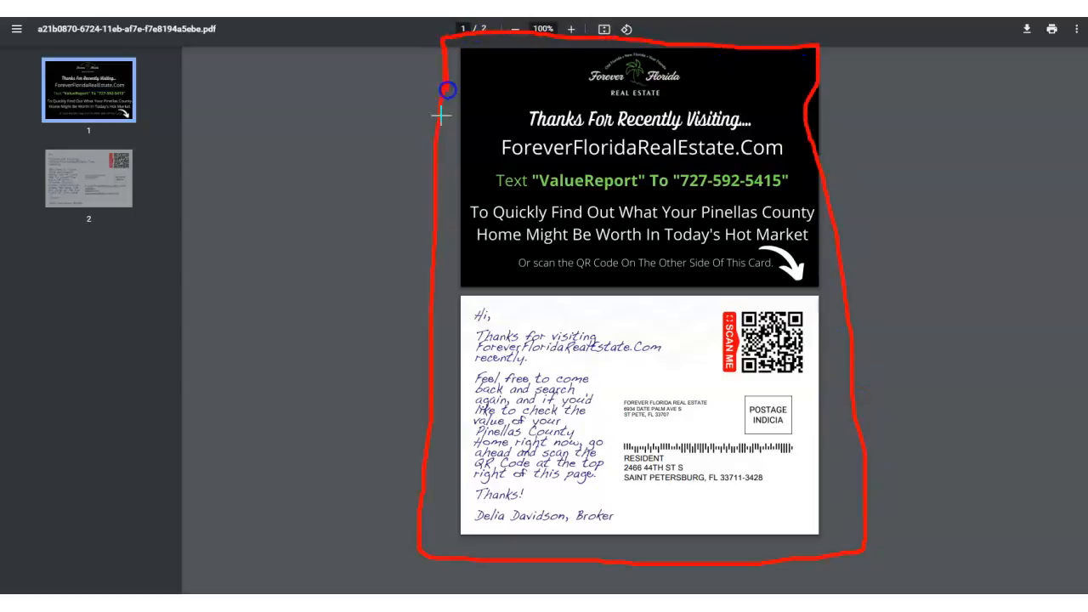
left_click_drag(479, 85, 522, 85)
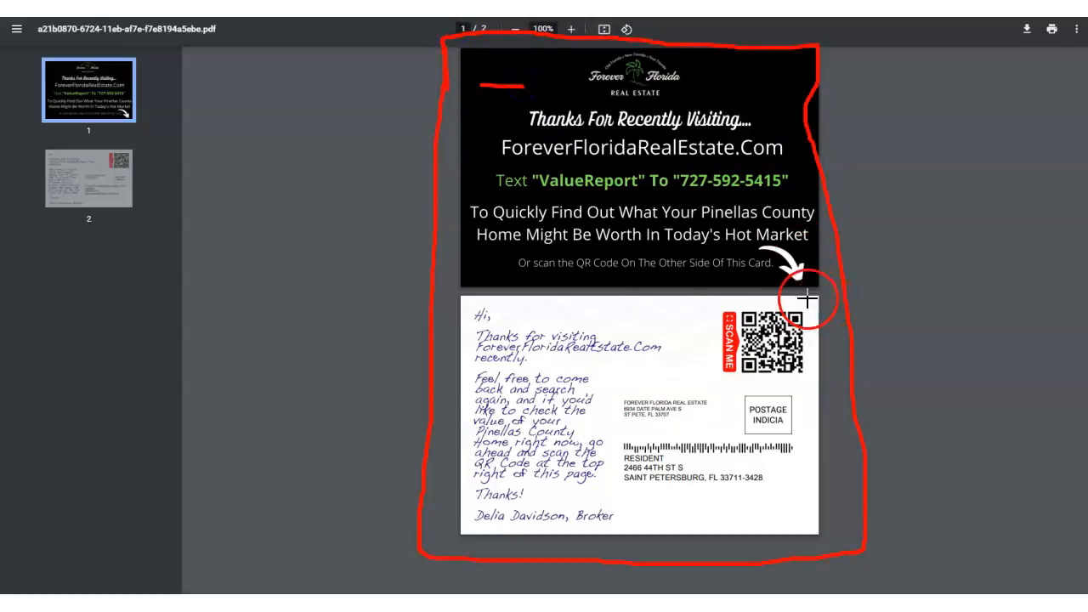
mouse_move(712, 311)
left_mouse_down()
mouse_move(715, 383)
mouse_move(814, 388)
mouse_move(813, 304)
mouse_move(714, 306)
mouse_move(710, 319)
mouse_move(711, 306)
left_mouse_up()
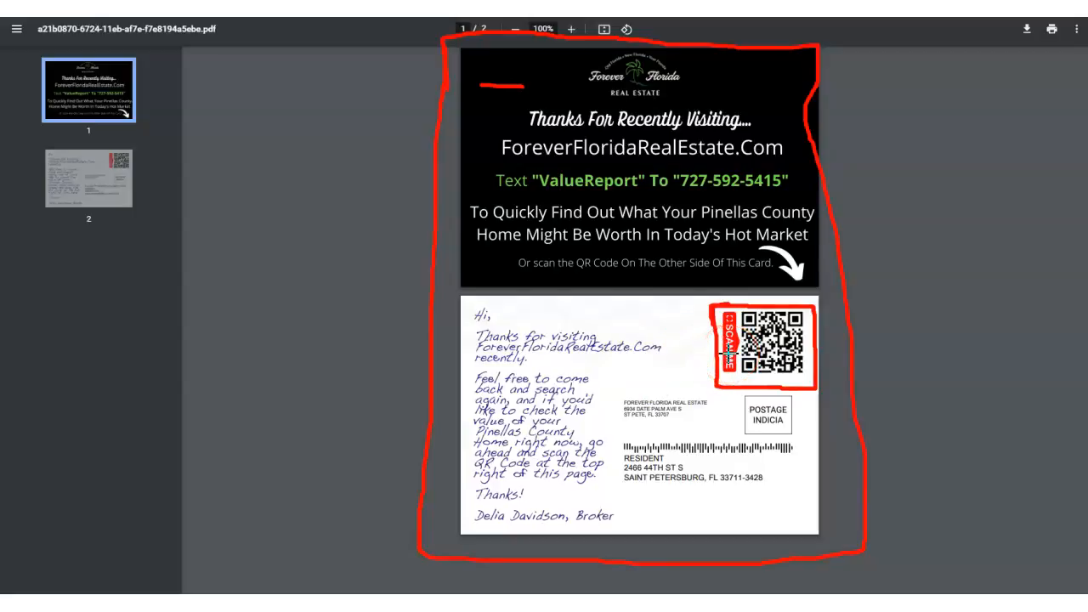
mouse_move(752, 326)
left_mouse_down()
mouse_move(752, 374)
mouse_move(768, 348)
left_mouse_up()
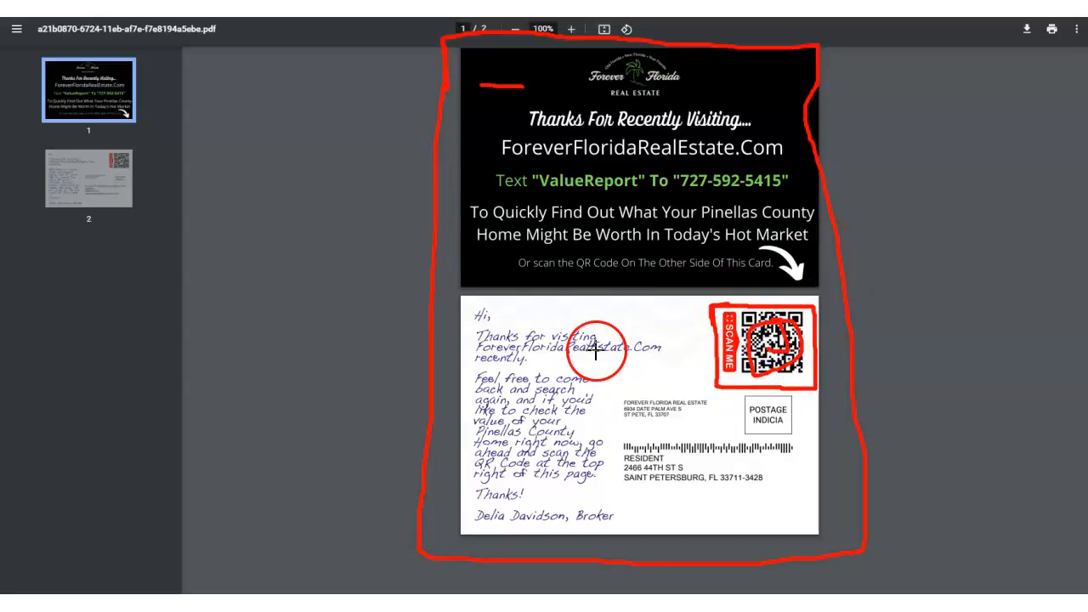
key("Escape")
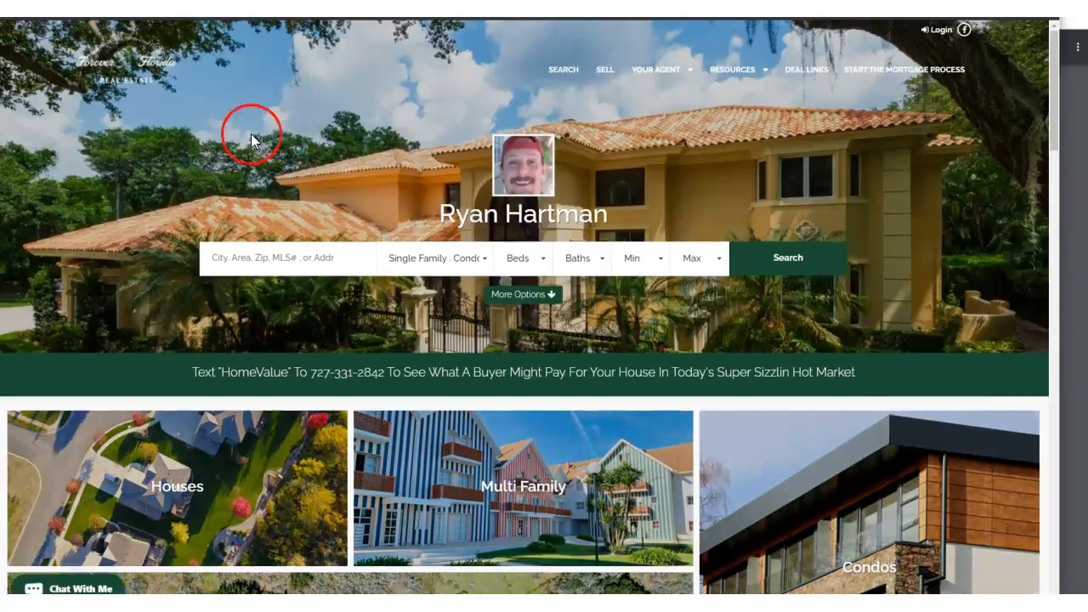
View the Forever Florida Real Estate website's home page and return to the postcard PDF.
mouse_move(118, 27)
left_mouse_down()
mouse_move(124, 84)
mouse_move(304, 24)
mouse_move(128, 23)
left_mouse_up()
left_click(691, 192)
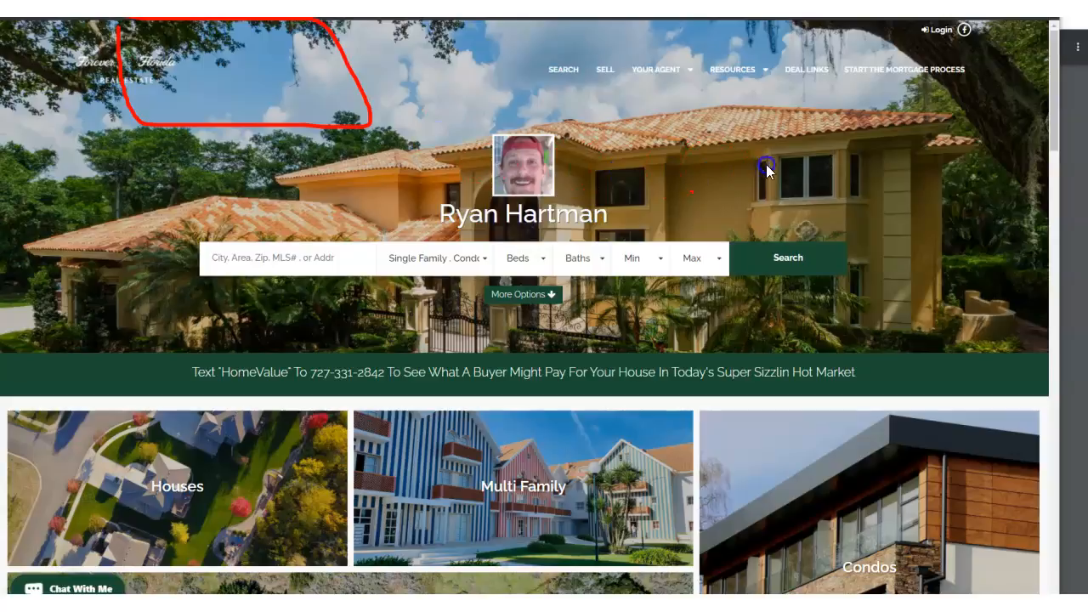
key("Escape")
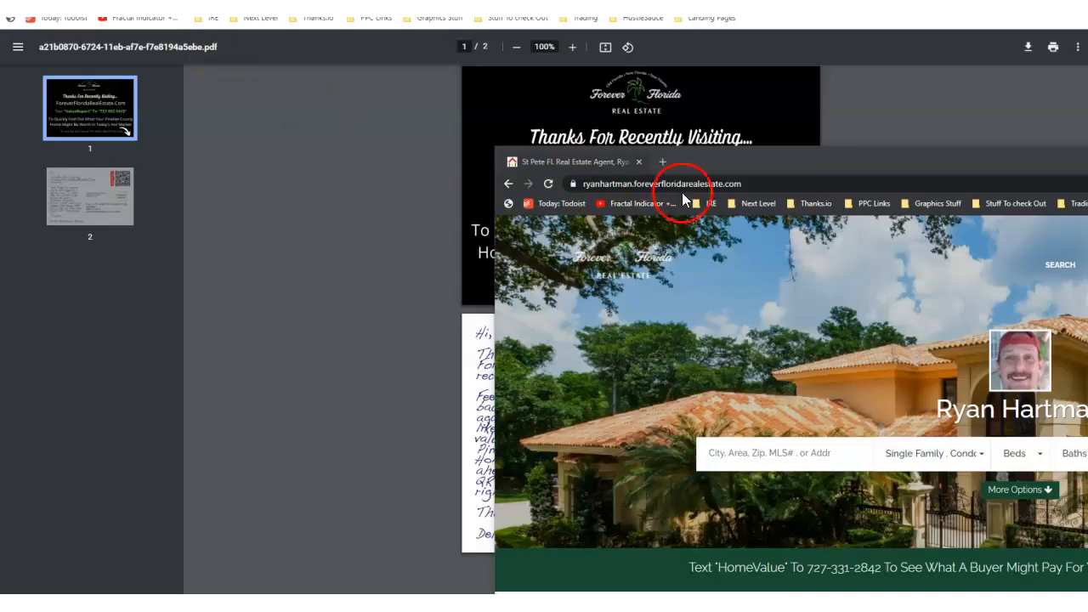
left_click_drag(747, 170, 777, 180)
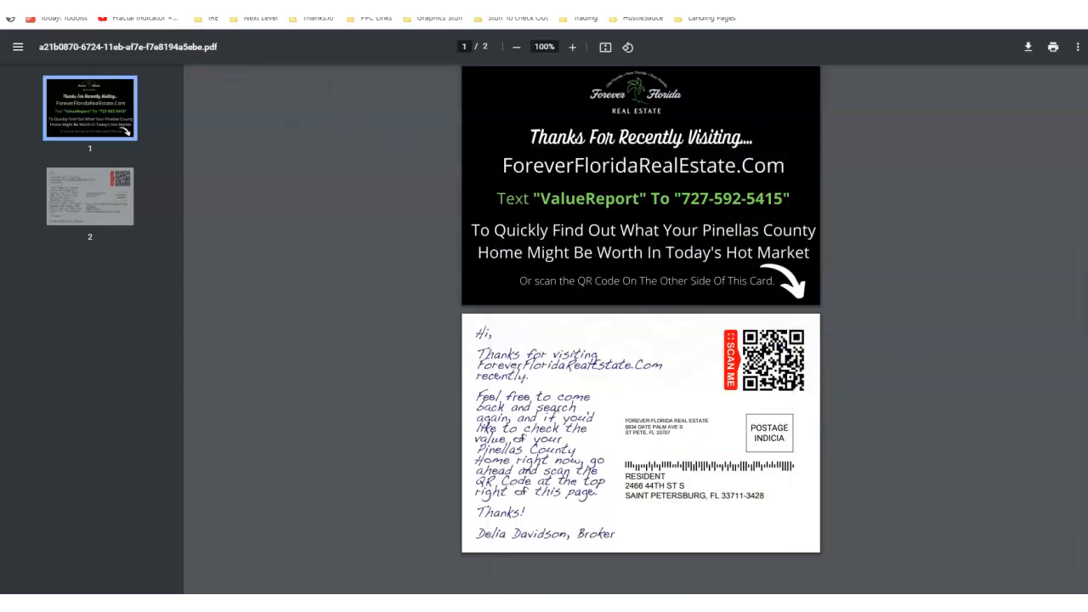
left_click(556, 126)
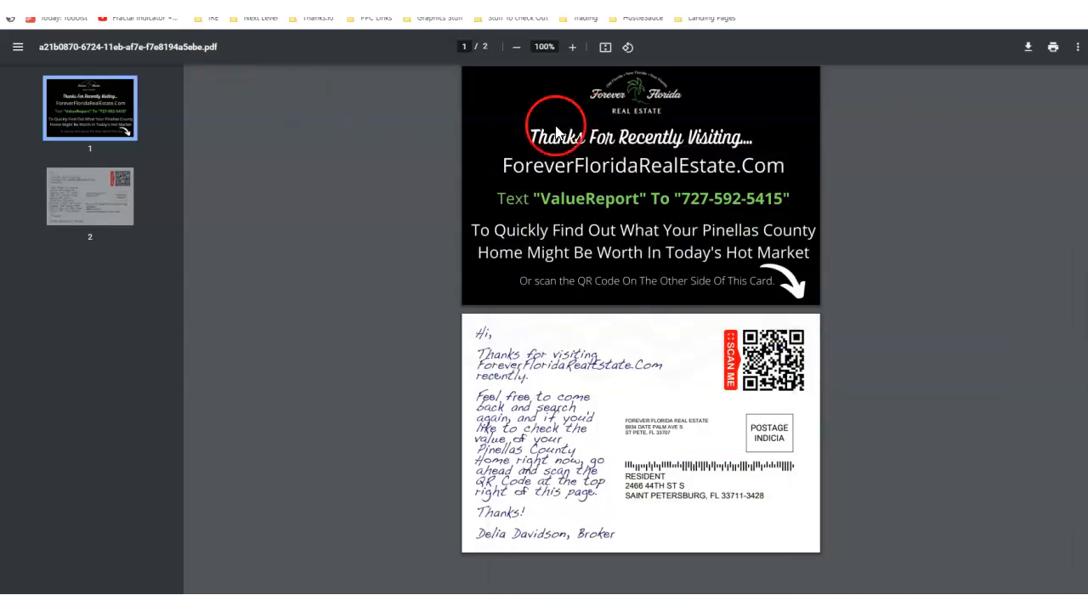
Examine the website address and ValueReport text offer on the postcard's front and the scan-me QR code on its back.
mouse_move(432, 86)
left_mouse_down()
mouse_move(425, 473)
mouse_move(459, 570)
mouse_move(784, 583)
mouse_move(847, 371)
mouse_move(852, 100)
mouse_move(804, 63)
mouse_move(620, 44)
mouse_move(446, 42)
mouse_move(436, 83)
left_mouse_up()
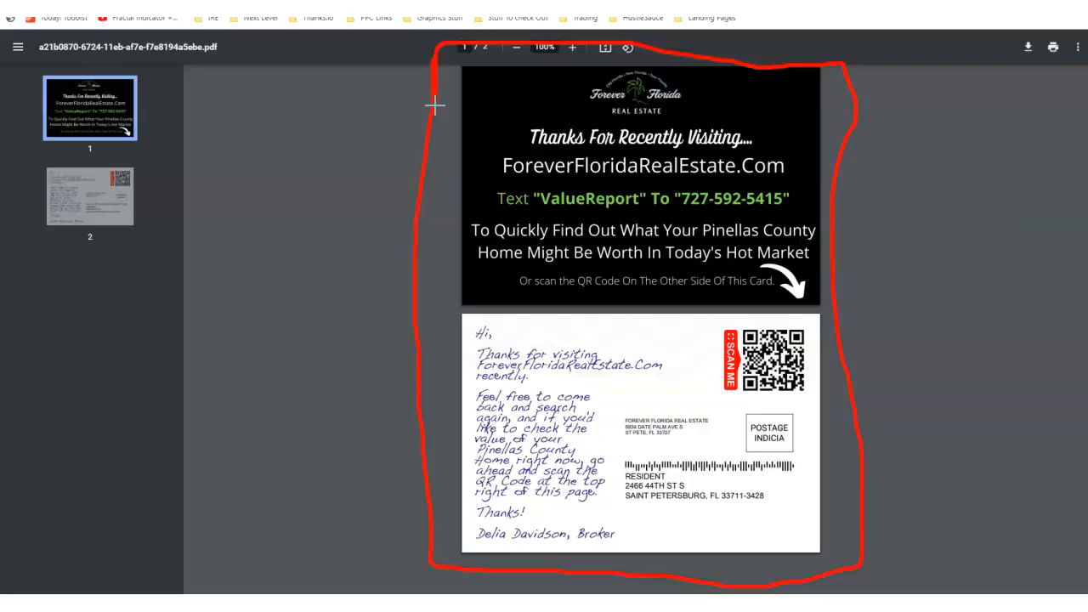
mouse_move(484, 178)
left_mouse_down()
mouse_move(491, 217)
mouse_move(789, 199)
mouse_move(568, 176)
left_mouse_up()
left_click_drag(773, 108, 686, 107)
mouse_move(787, 126)
left_mouse_down()
mouse_move(767, 136)
mouse_move(782, 151)
left_mouse_up()
mouse_move(645, 346)
left_mouse_down()
mouse_move(724, 355)
mouse_move(687, 326)
mouse_move(639, 369)
mouse_move(748, 417)
left_mouse_up()
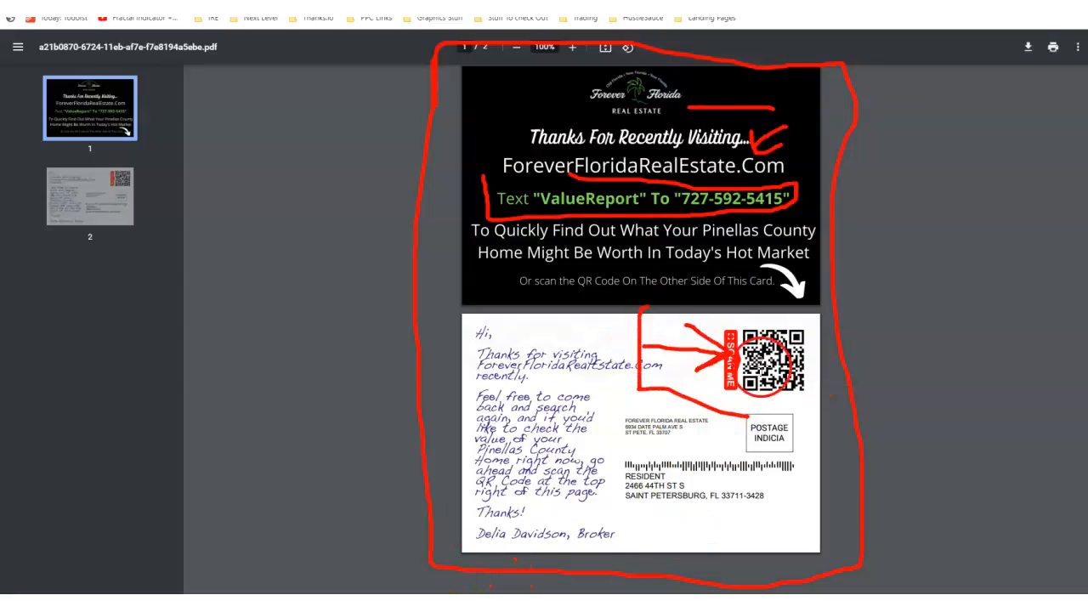
mouse_move(797, 319)
left_mouse_down()
mouse_move(775, 321)
mouse_move(741, 371)
mouse_move(789, 399)
mouse_move(812, 342)
mouse_move(778, 320)
mouse_move(763, 325)
left_mouse_up()
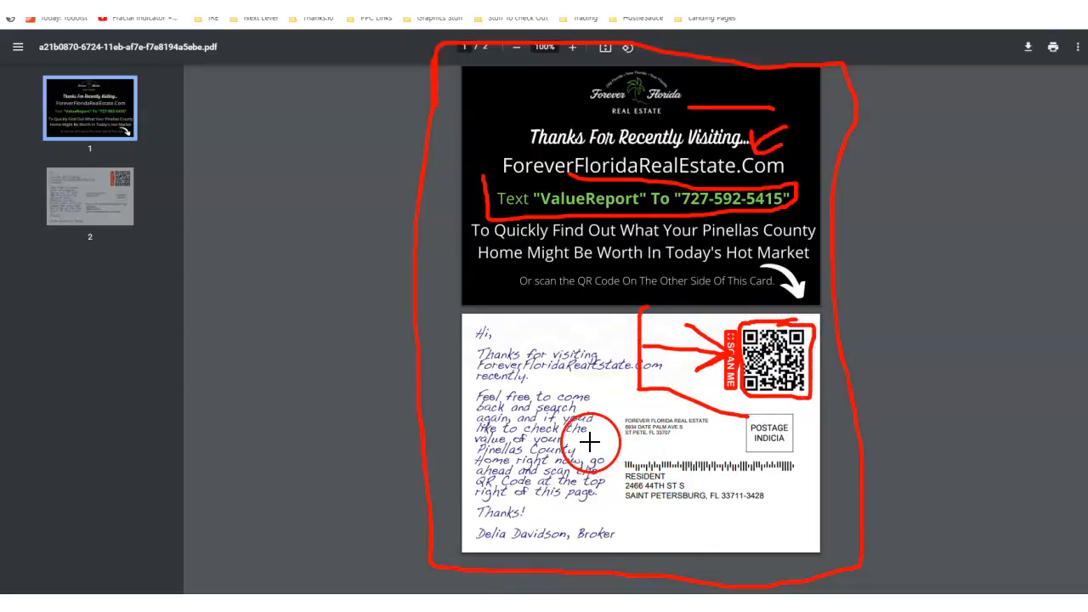